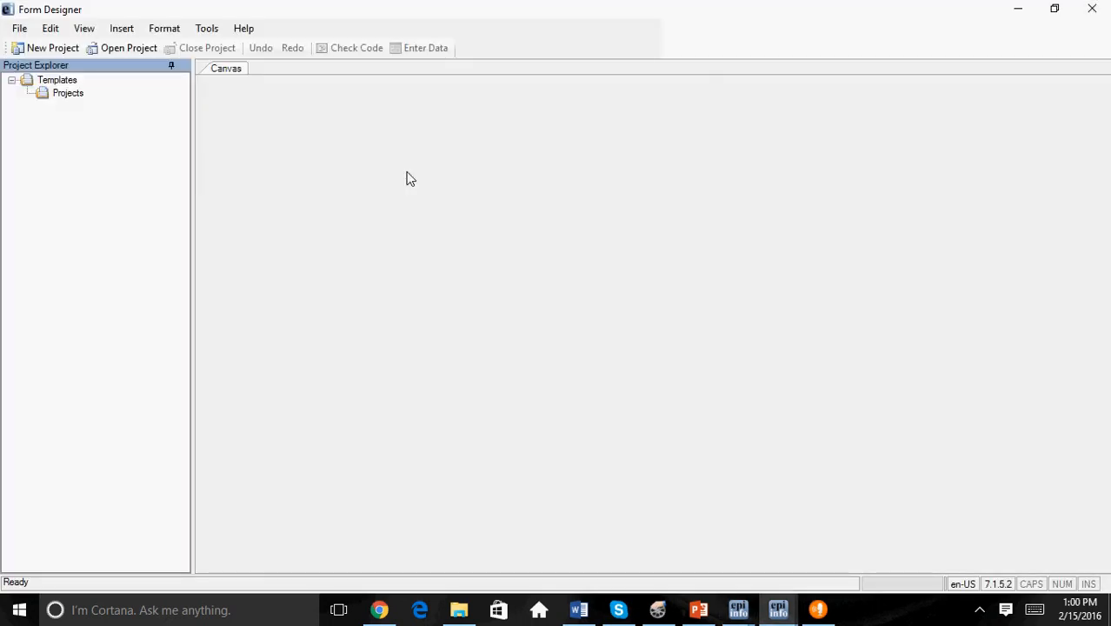
# Step: Start a new project and name it MPHEPIINFOINSTRUCTIONS
pyautogui.click(45, 47)
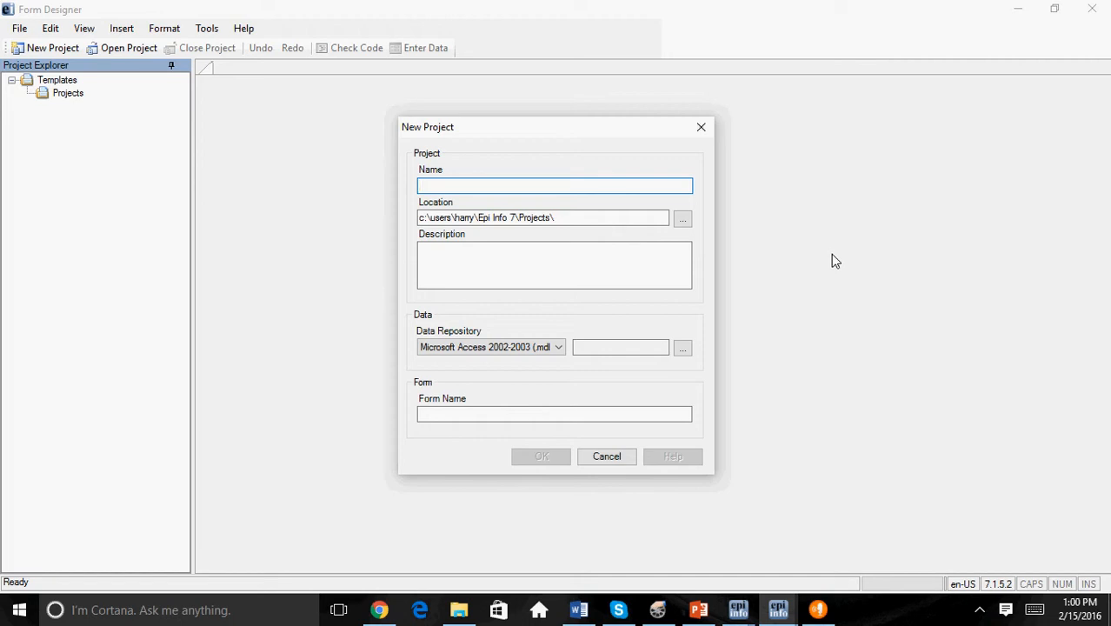
pyautogui.write('MPHEPIINFOINSTRUCTIONS')
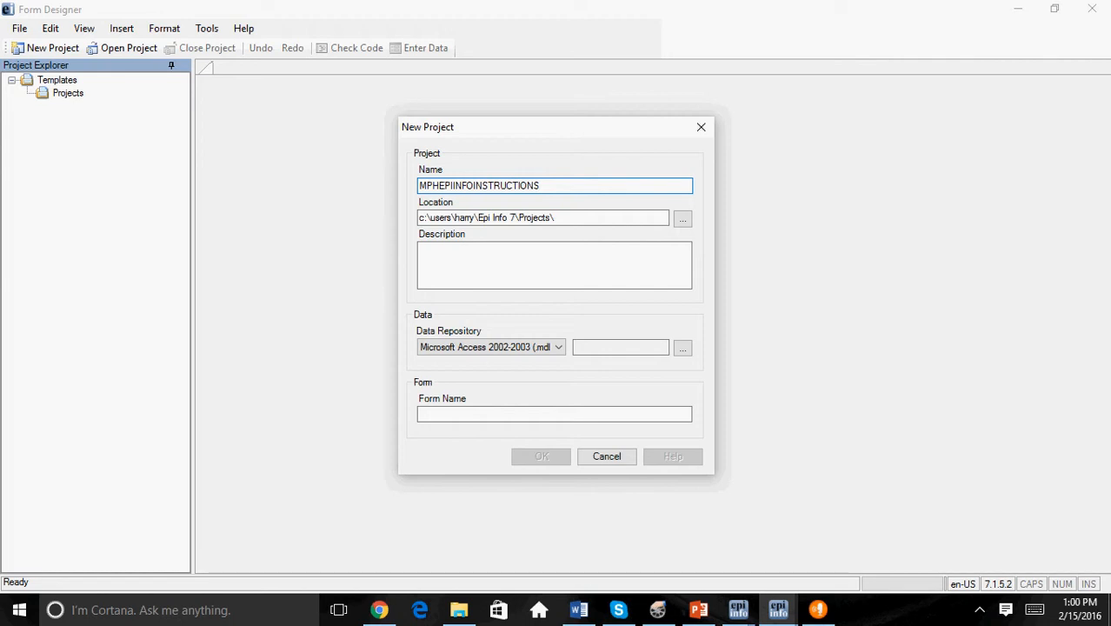
# Step: Enter "Epi Info 7 Instructions" as the project description
pyautogui.click(528, 256)
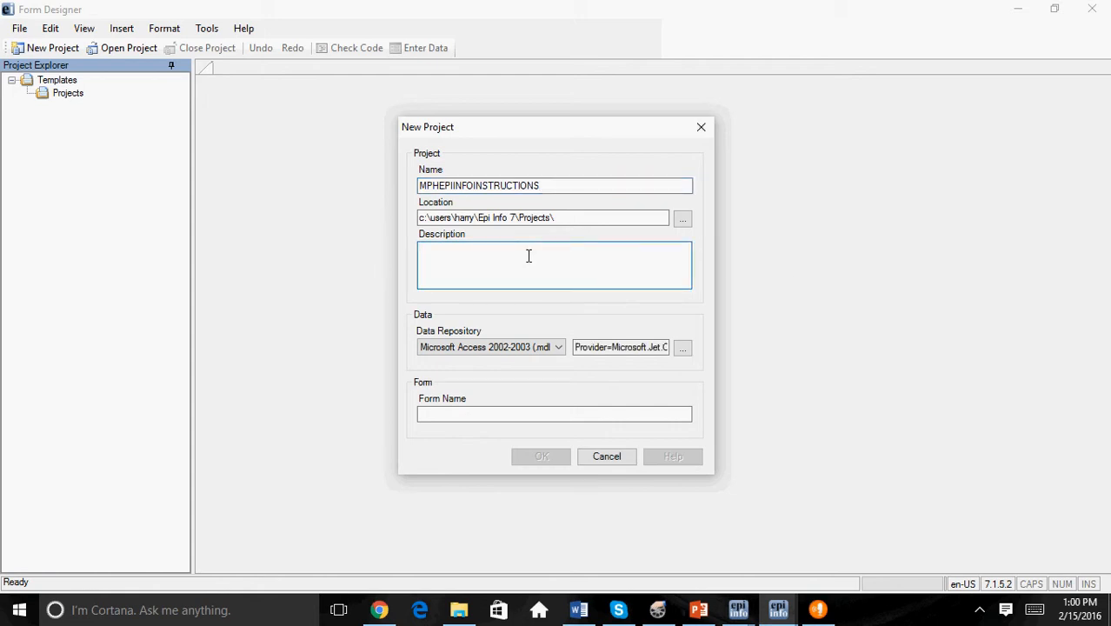
pyautogui.write('Epi ')
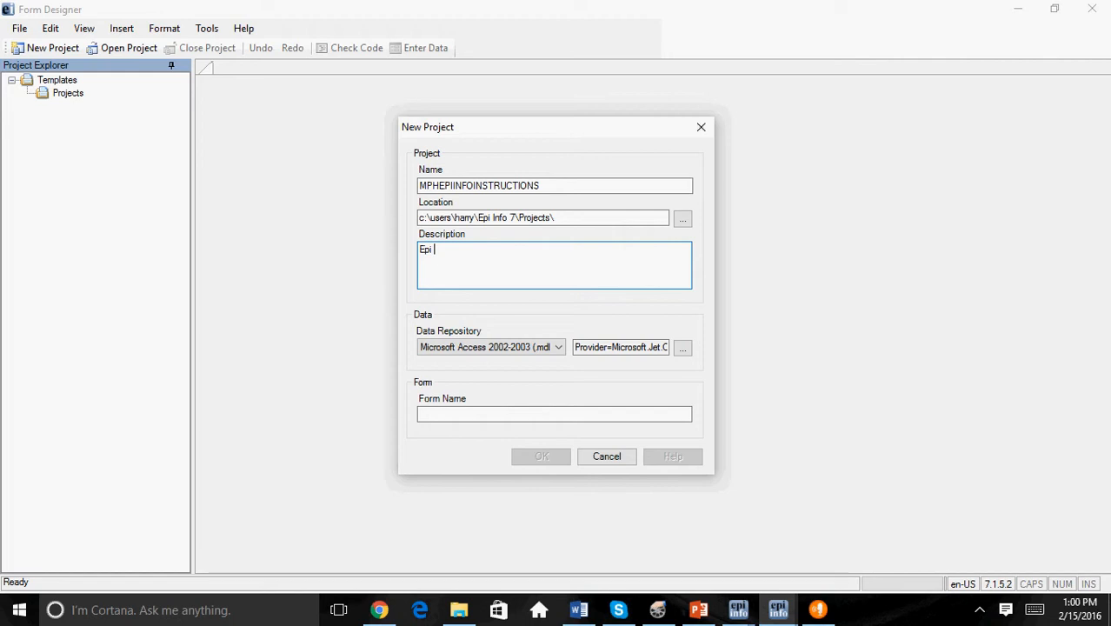
pyautogui.write('Info 7 Instructions')
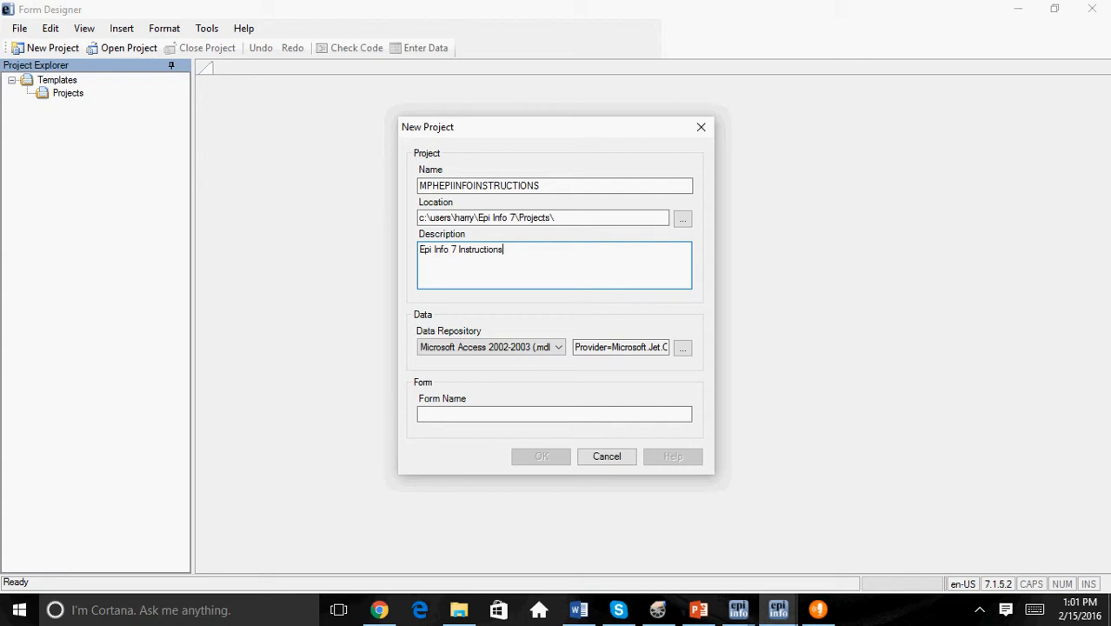
# Step: Name the project's form MPHEPIINFO and create the project
pyautogui.click(481, 414)
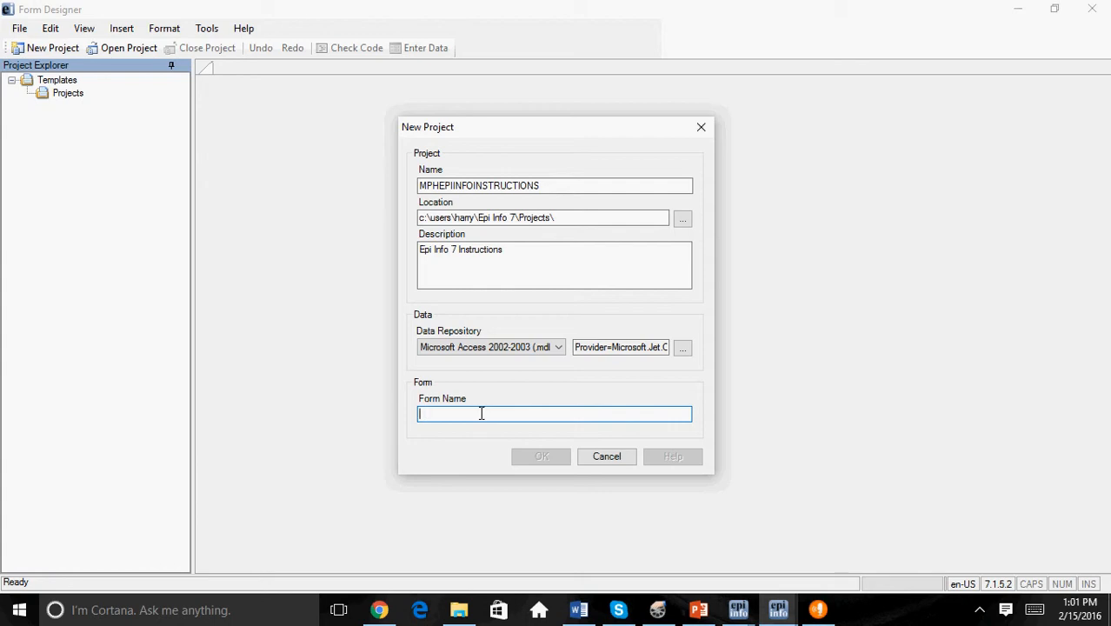
pyautogui.write('MP')
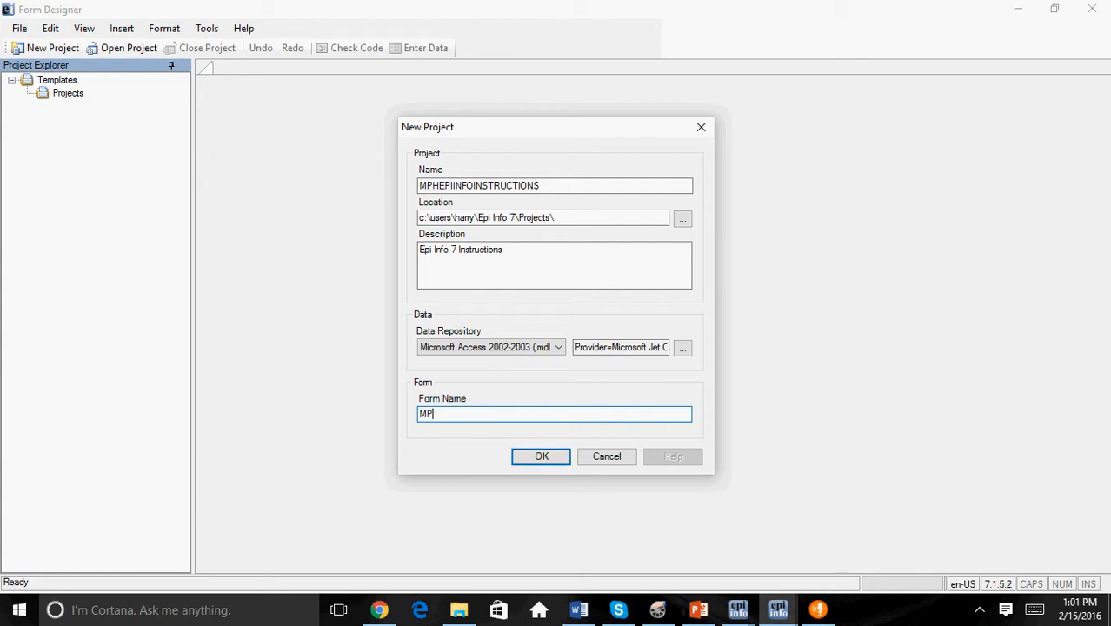
pyautogui.write('HEPIINFO')
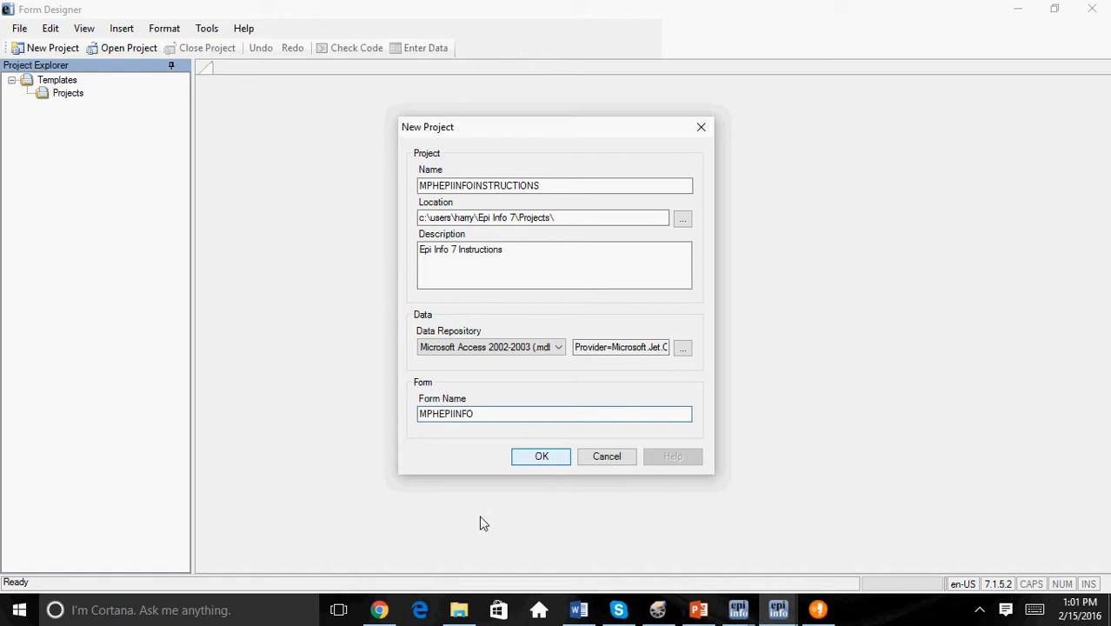
pyautogui.press('Return')
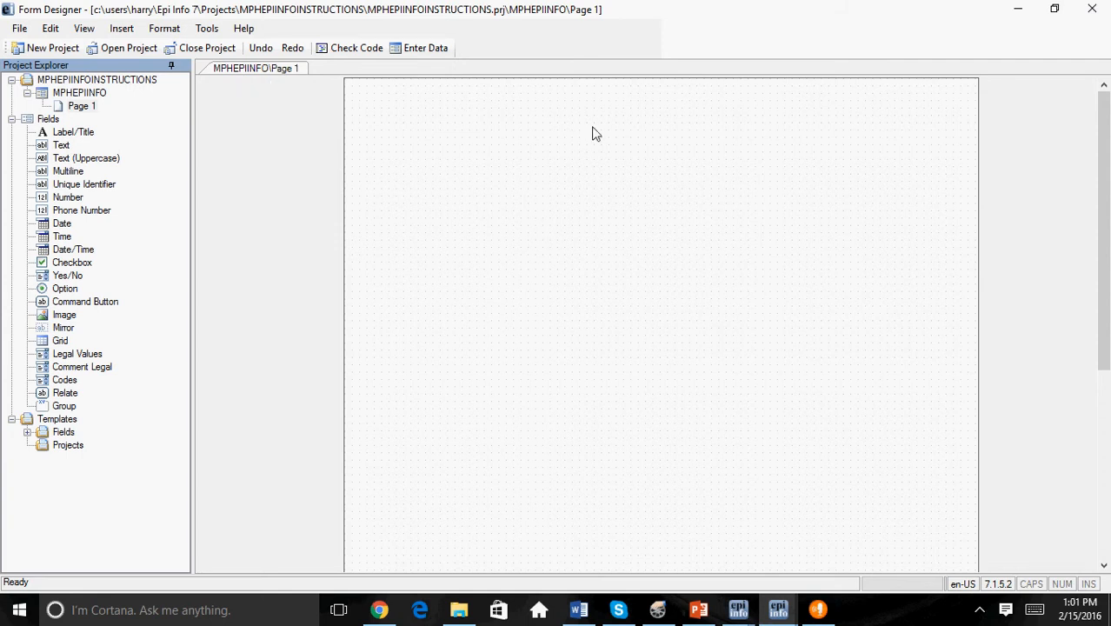
# Step: Start a Label/Title field near the top of the page with the prompt "EPI INFO 7 TUTORIAL"
pyautogui.rightClick(520, 162)
pyautogui.moveTo(535, 171)
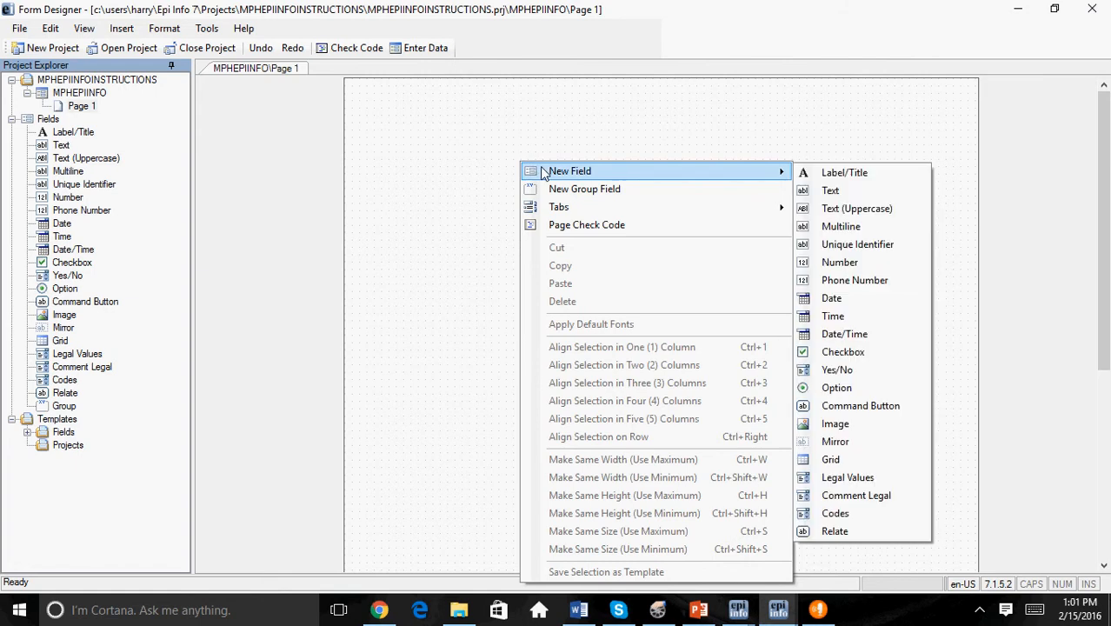
pyautogui.click(824, 179)
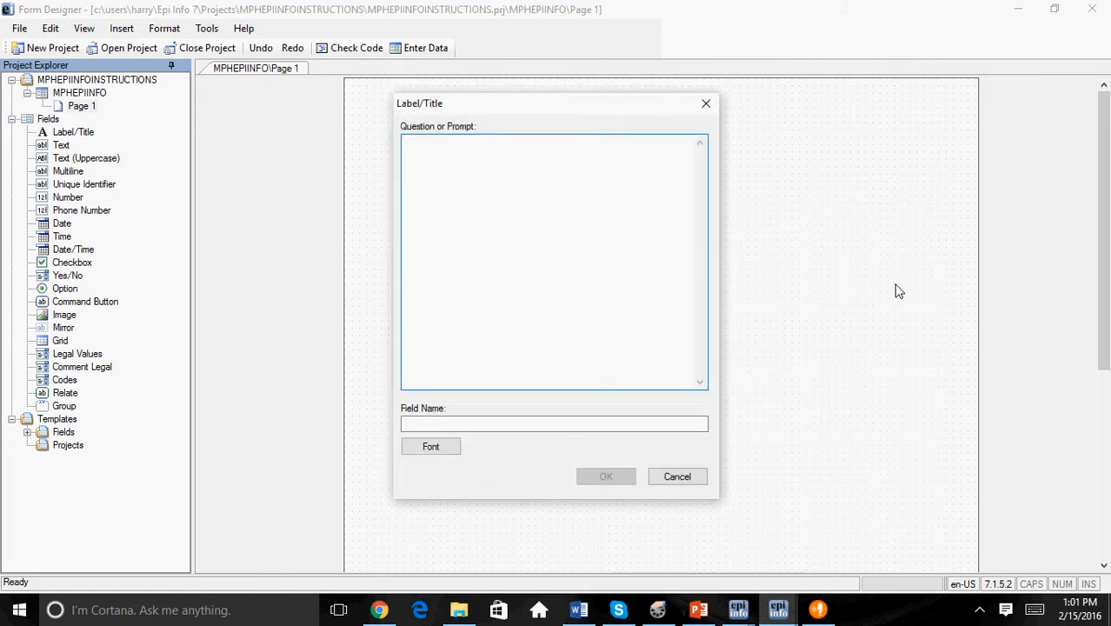
pyautogui.write('EPI INFO 7 Tut')
pyautogui.press('BackSpace')
pyautogui.press('BackSpace')
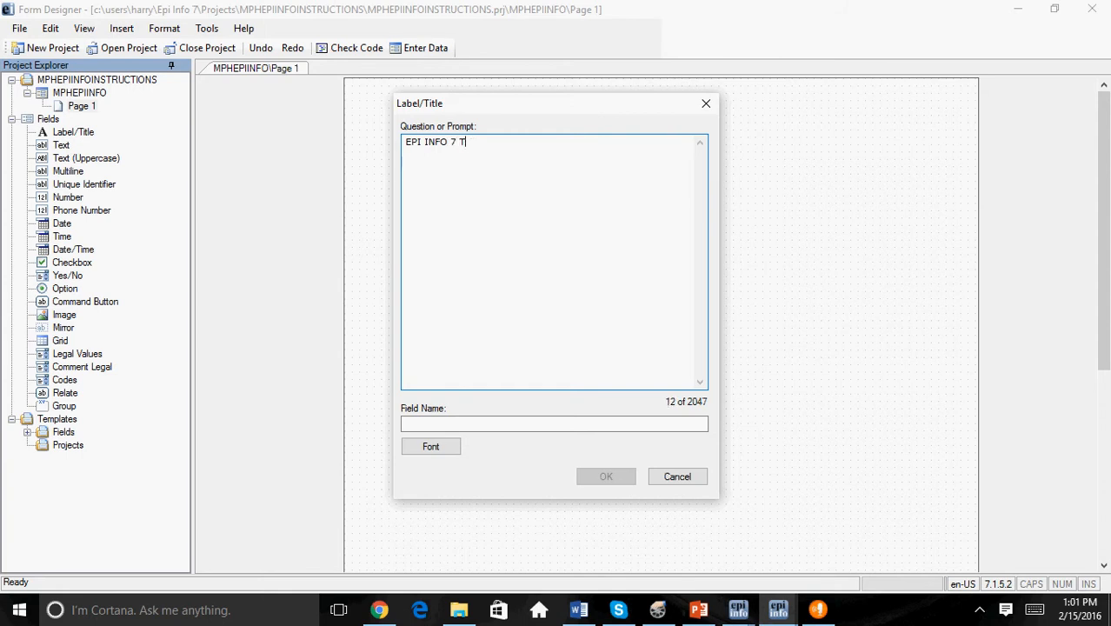
pyautogui.write('UTORIAL')
pyautogui.click(533, 425)
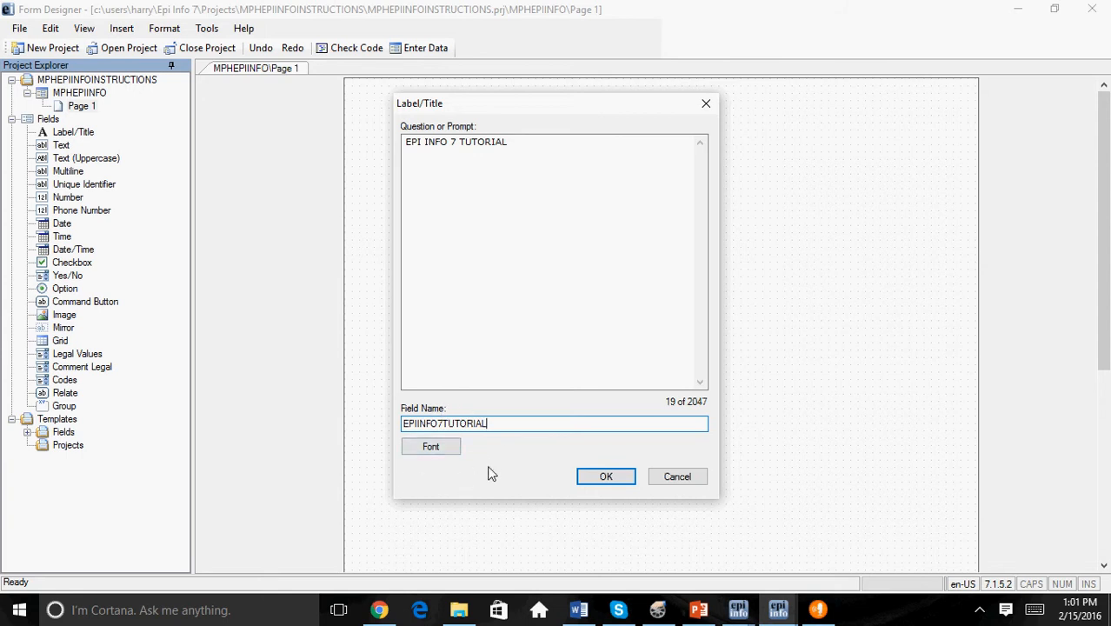
# Step: Format the title's font as bold italic, size 16, and place the title on the form
pyautogui.click(434, 447)
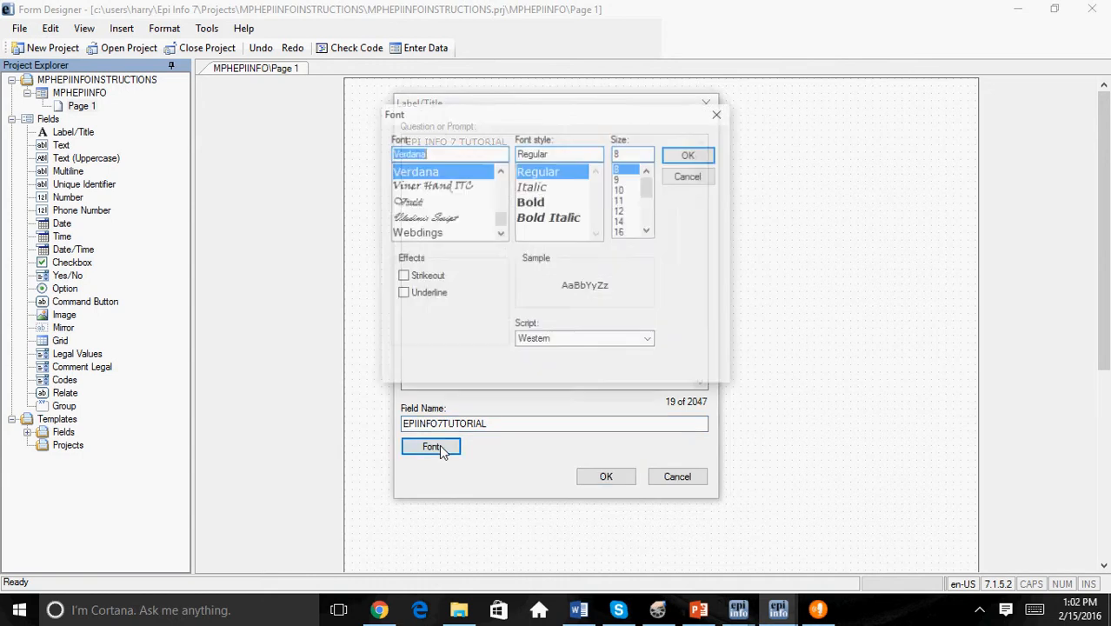
pyautogui.click(539, 218)
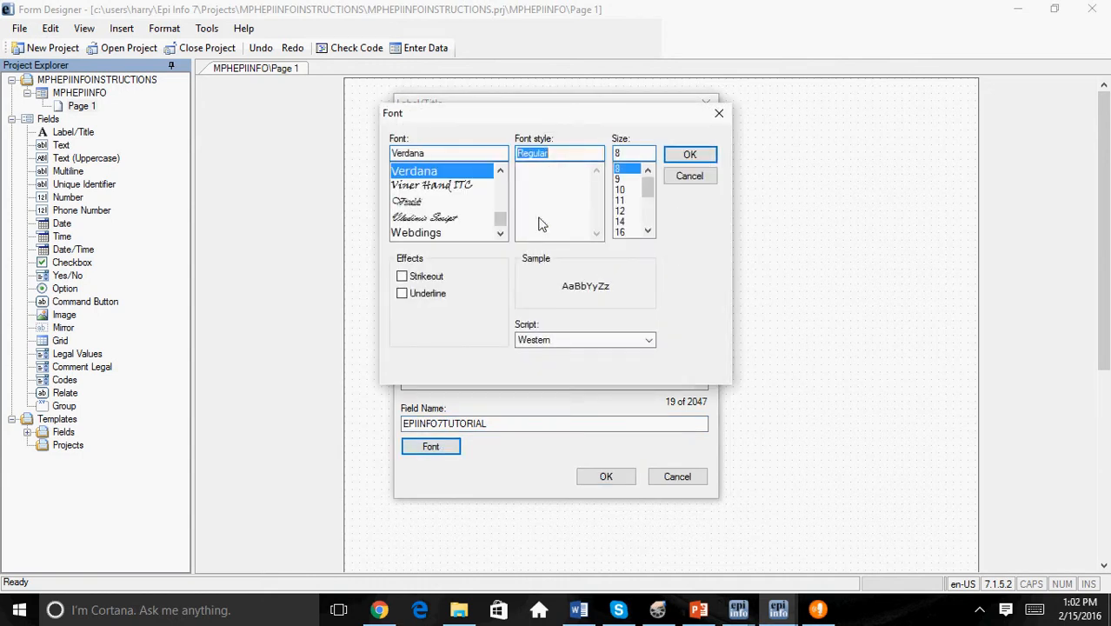
pyautogui.click(620, 232)
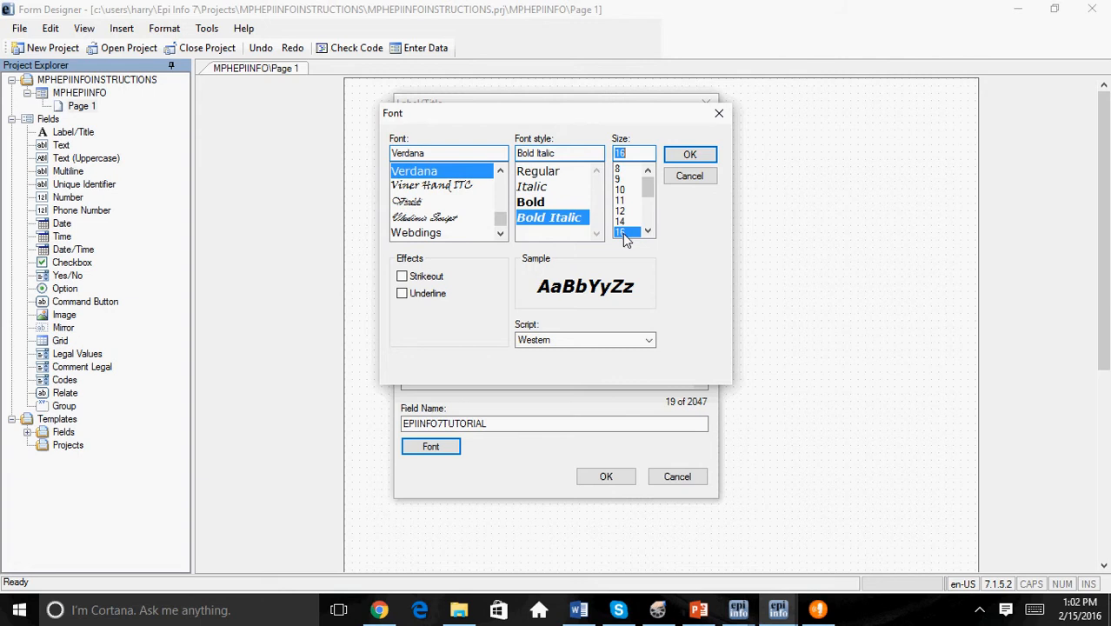
pyautogui.click(690, 157)
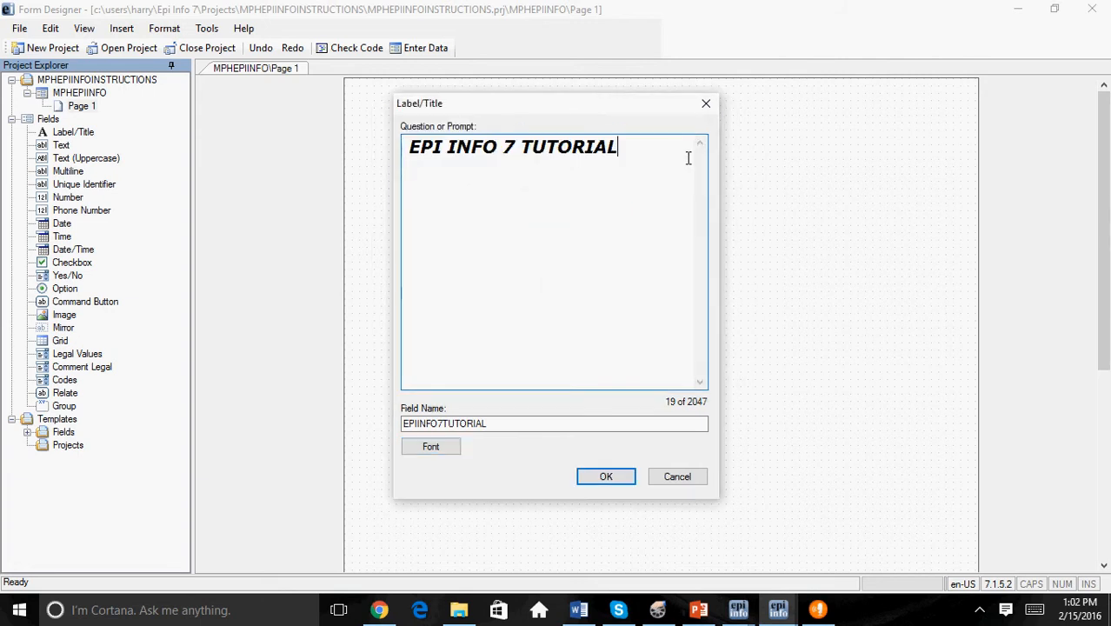
pyautogui.click(603, 478)
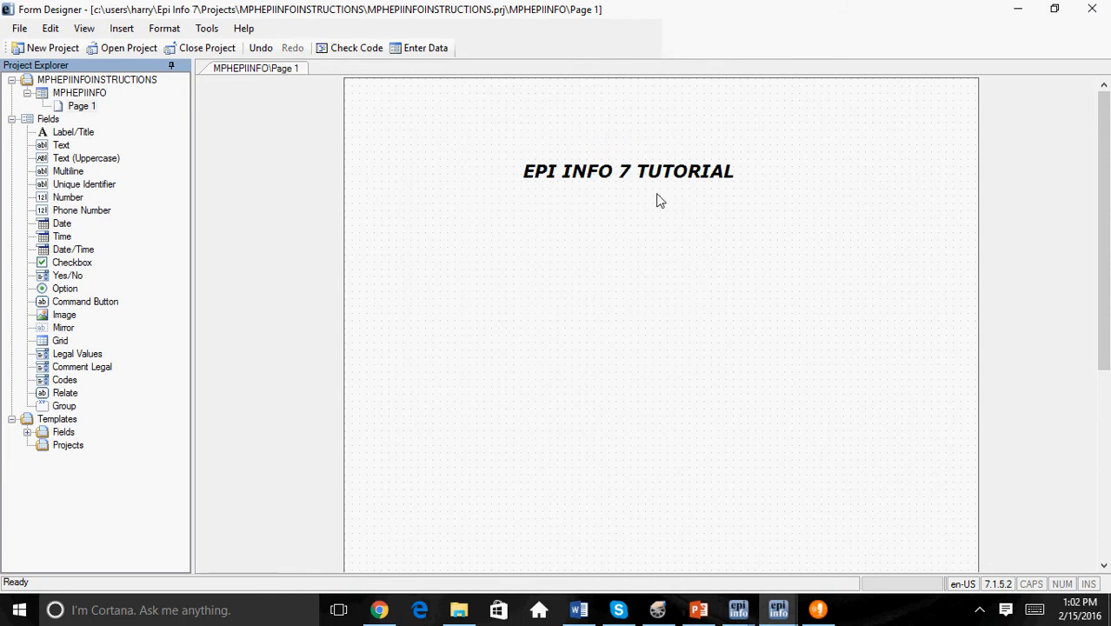
pyautogui.click(632, 162)
pyautogui.click(595, 208)
# Step: Add a required Text field with the prompt "ID NUMBER:" below and to the left of the title
pyautogui.rightClick(386, 173)
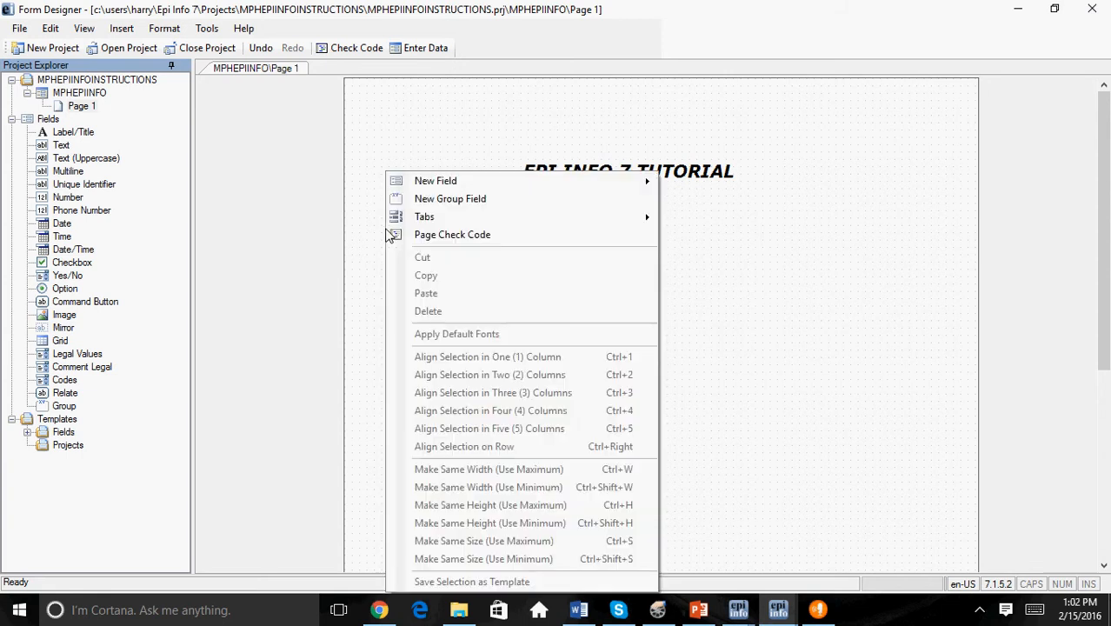
pyautogui.moveTo(429, 186)
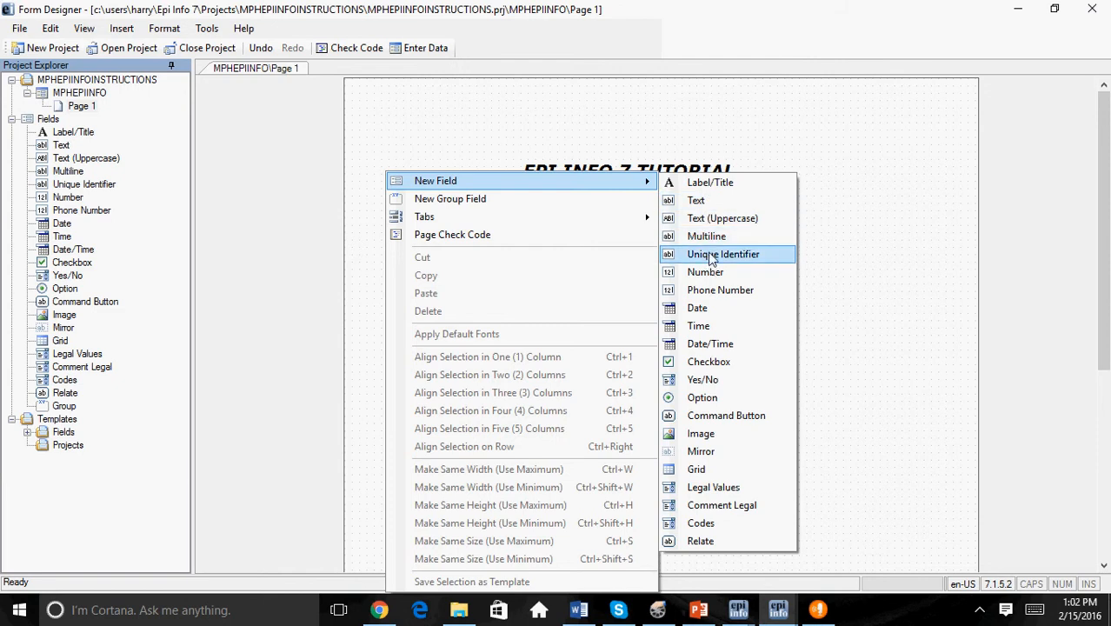
pyautogui.click(701, 201)
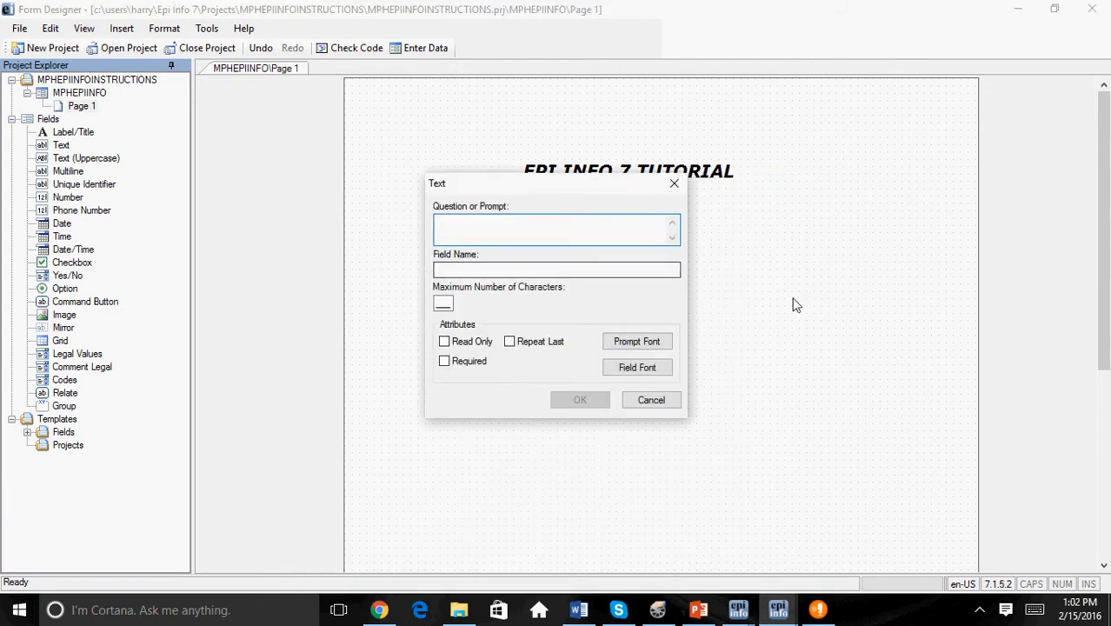
pyautogui.write('ID N')
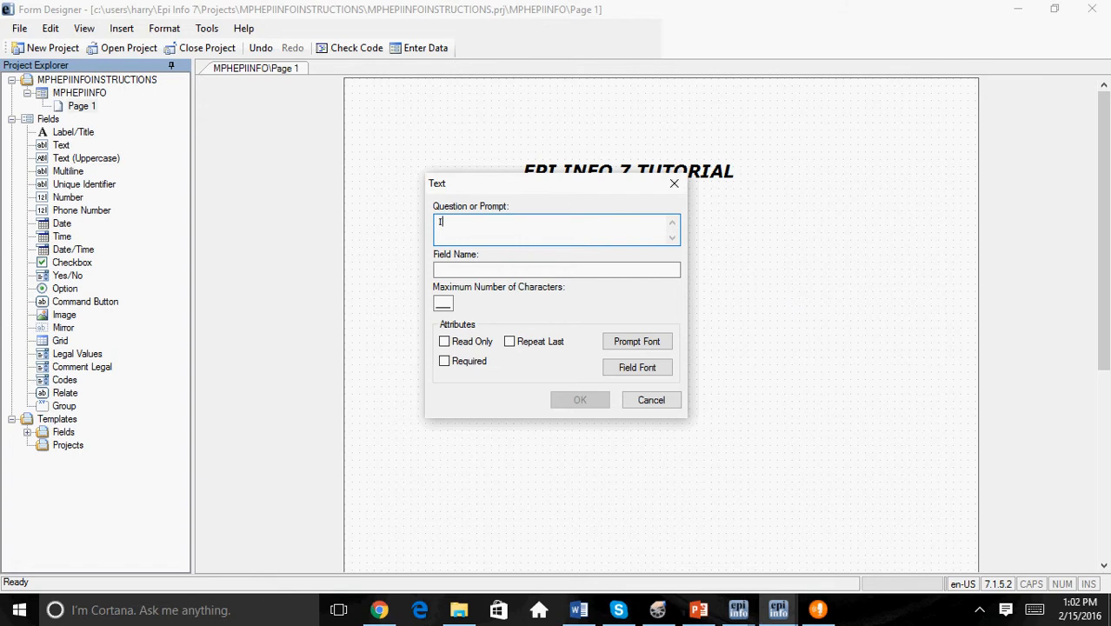
pyautogui.press('BackSpace')
pyautogui.press('BackSpace')
pyautogui.write('NUMBER:')
pyautogui.click(449, 224)
pyautogui.click(449, 269)
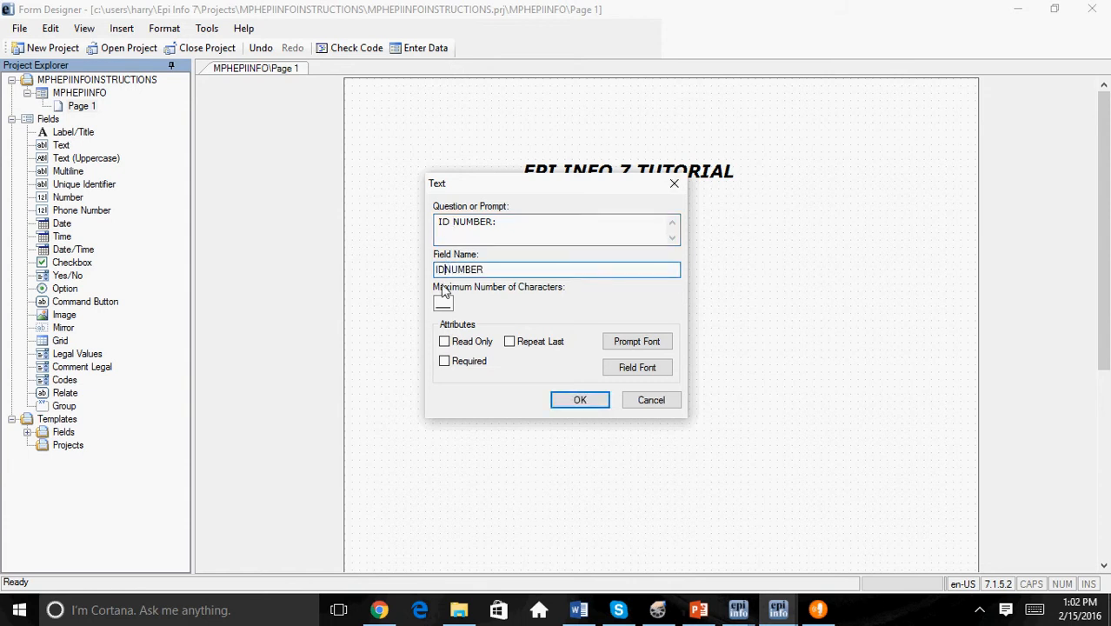
pyautogui.click(445, 363)
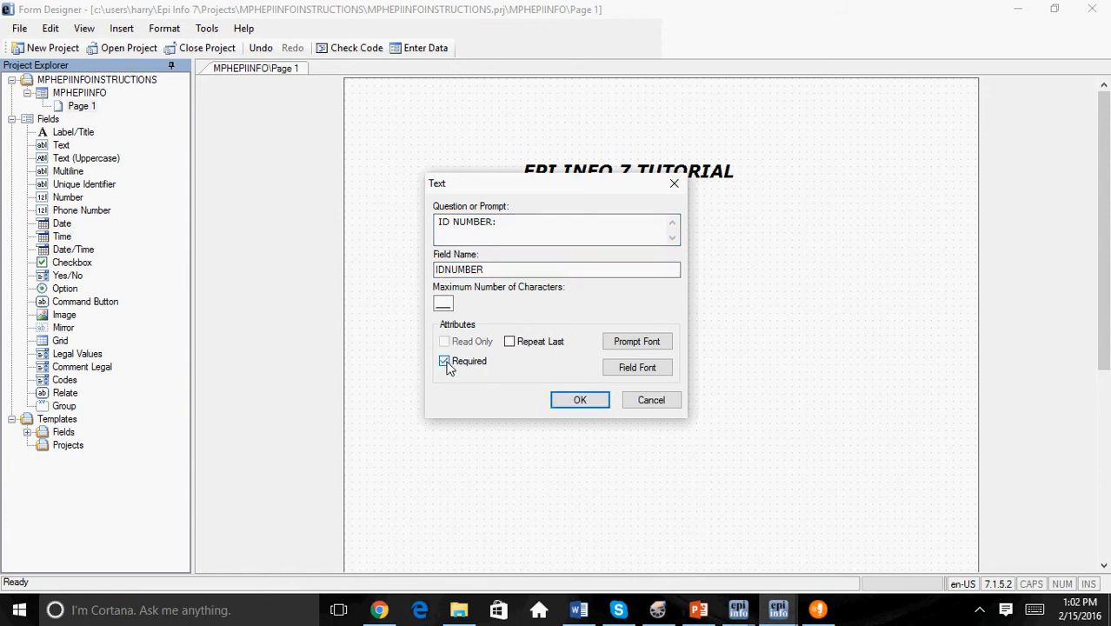
pyautogui.click(580, 400)
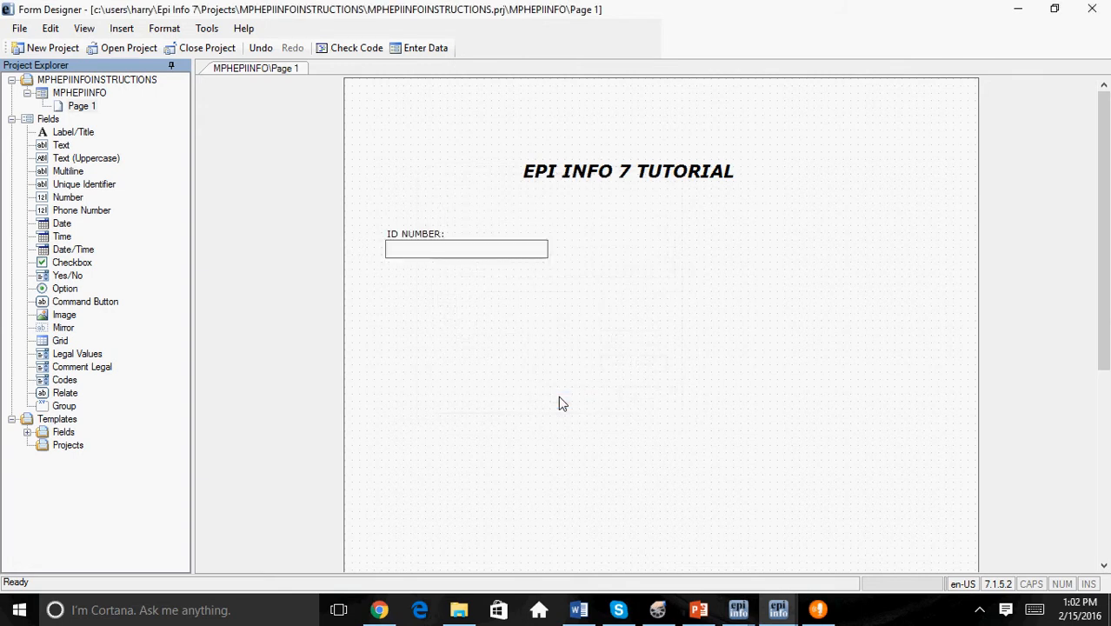
# Step: Add a required Date field below the ID number field, with the prompt "DATE:" and the field name DATE1
pyautogui.rightClick(439, 306)
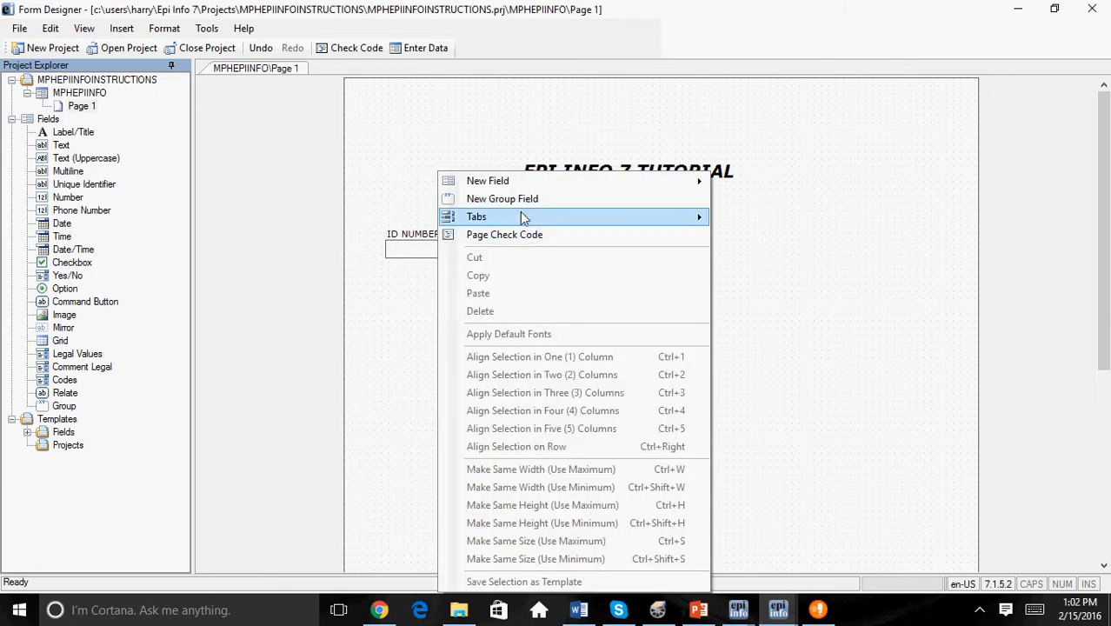
pyautogui.moveTo(507, 185)
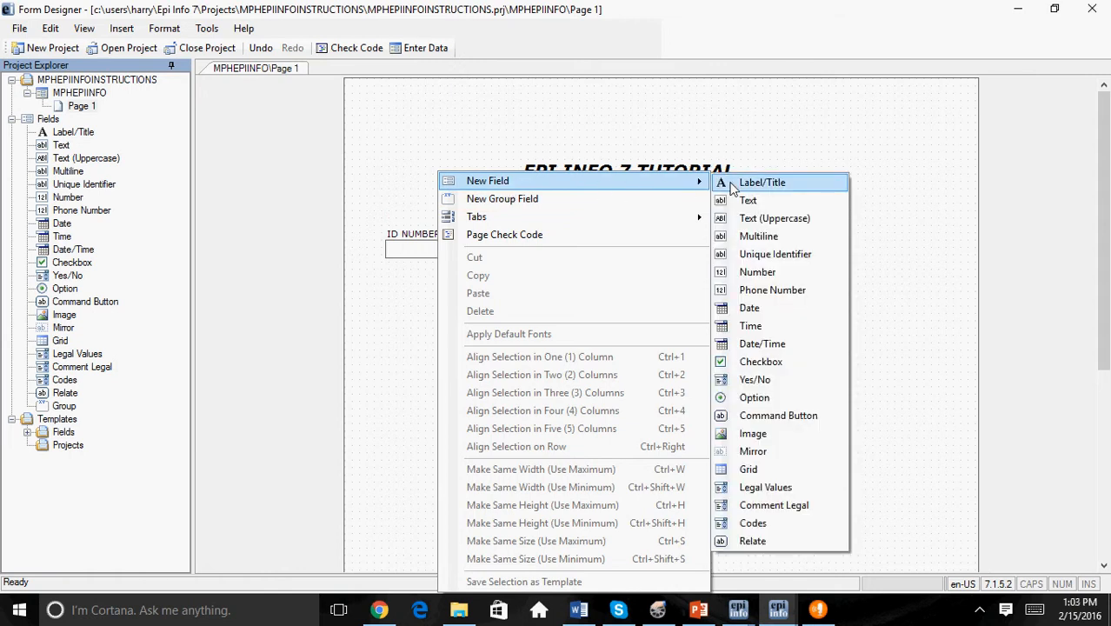
pyautogui.click(771, 312)
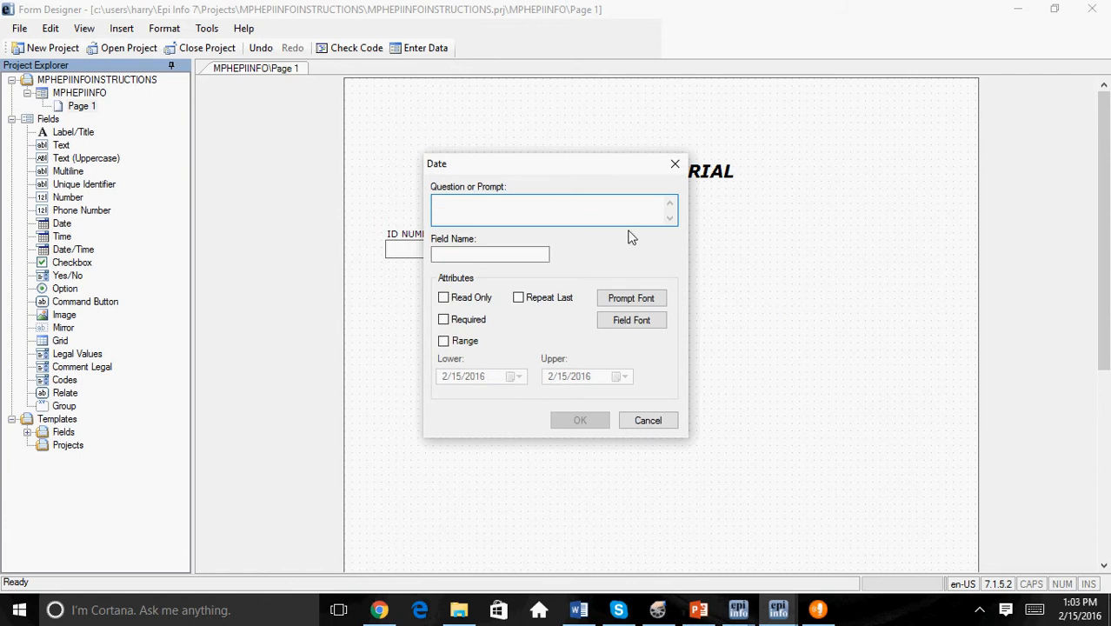
pyautogui.write('DATE:')
pyautogui.click(497, 253)
pyautogui.write('DATE')
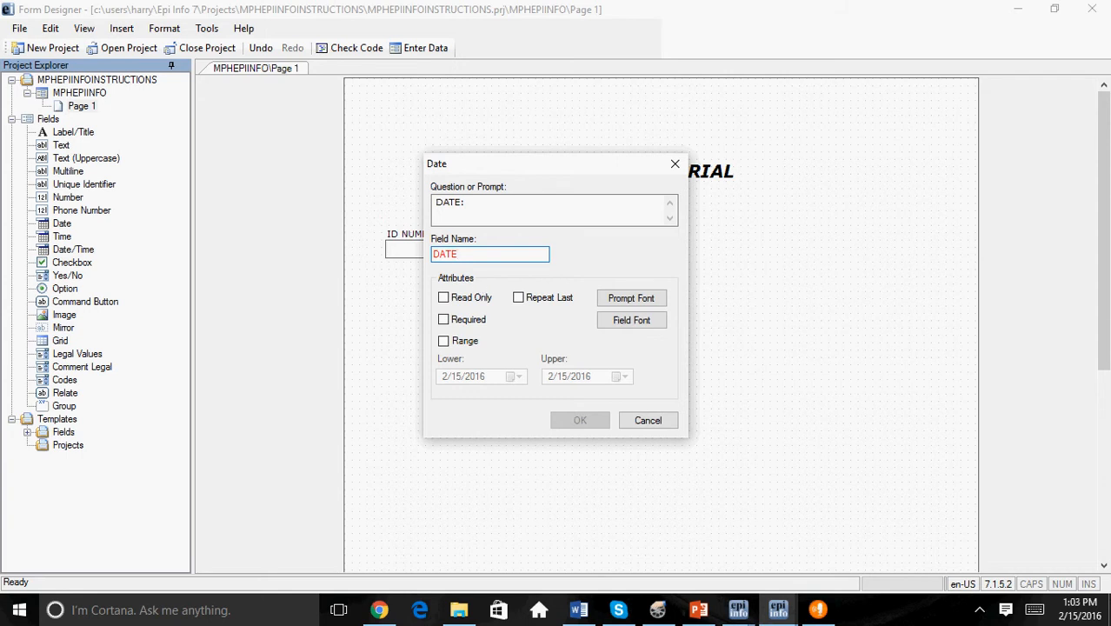
pyautogui.write('1')
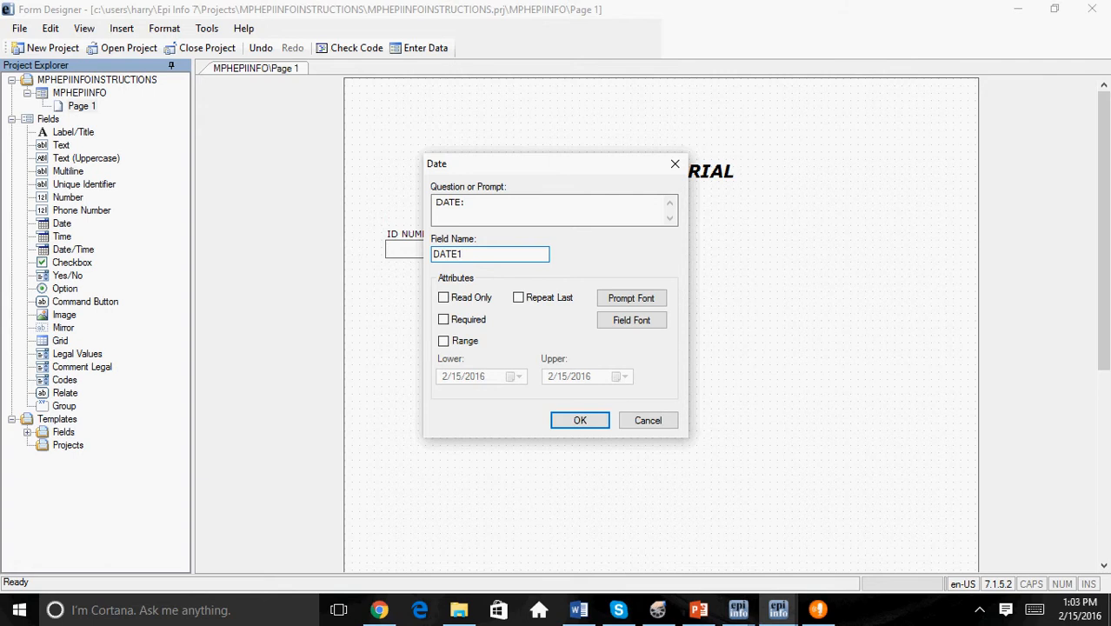
pyautogui.click(444, 320)
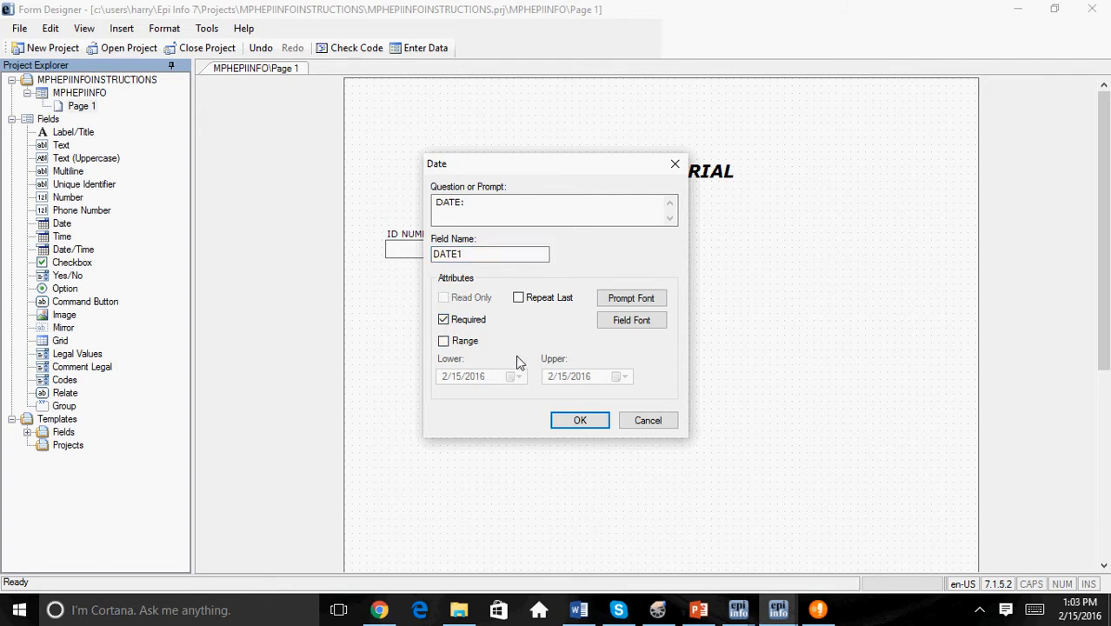
pyautogui.click(580, 421)
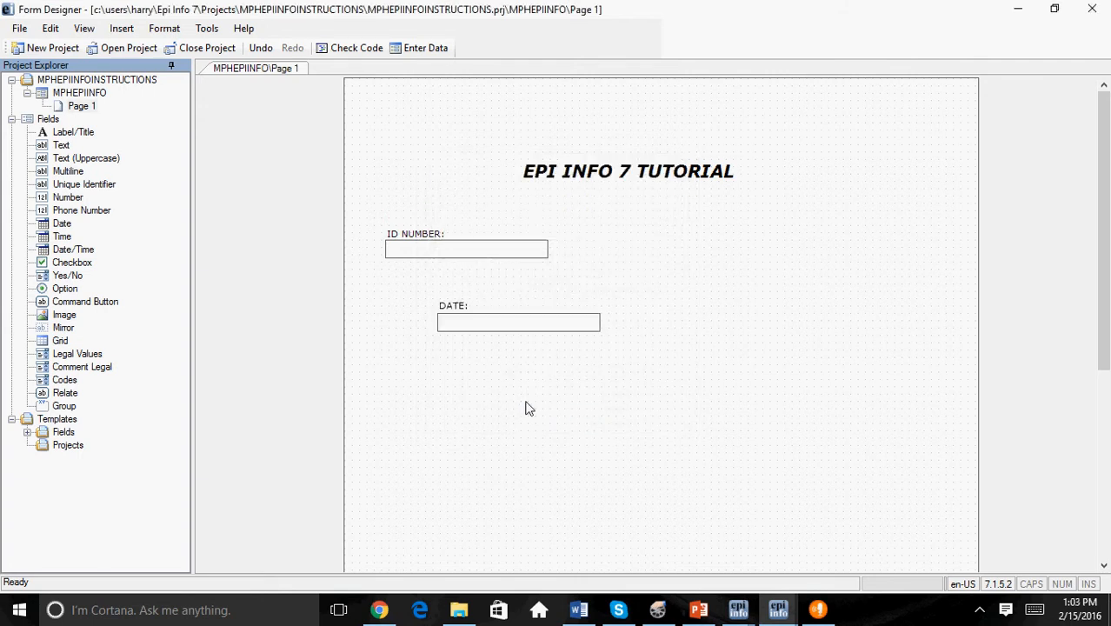
# Step: Start a Legal Values field below the date field with the prompt "GENDER:" and mark it as required
pyautogui.rightClick(472, 377)
pyautogui.moveTo(583, 185)
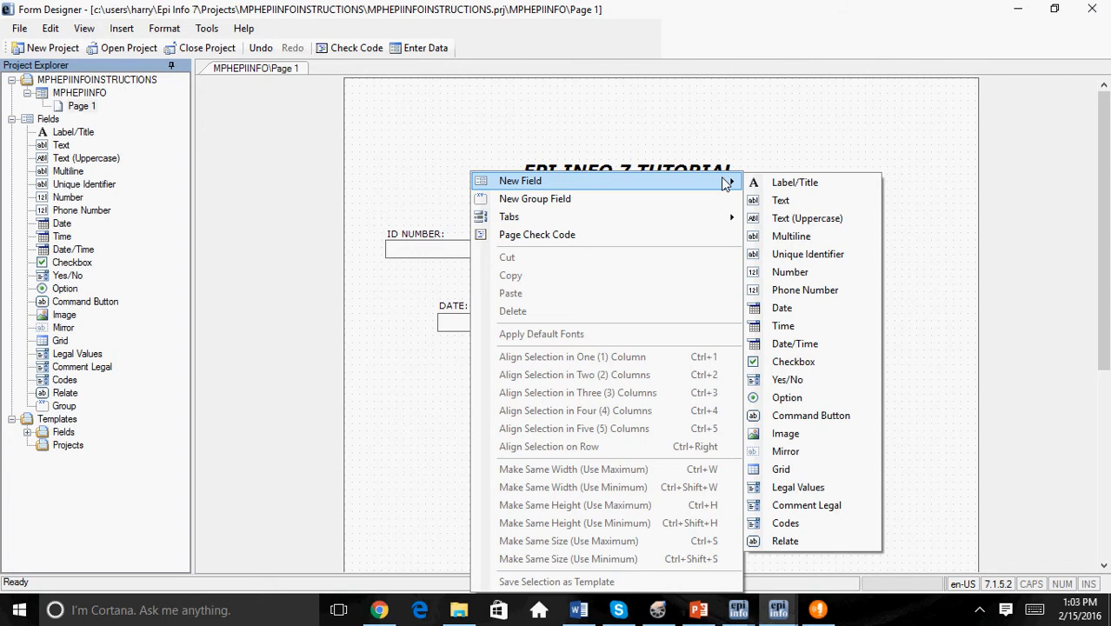
pyautogui.click(815, 488)
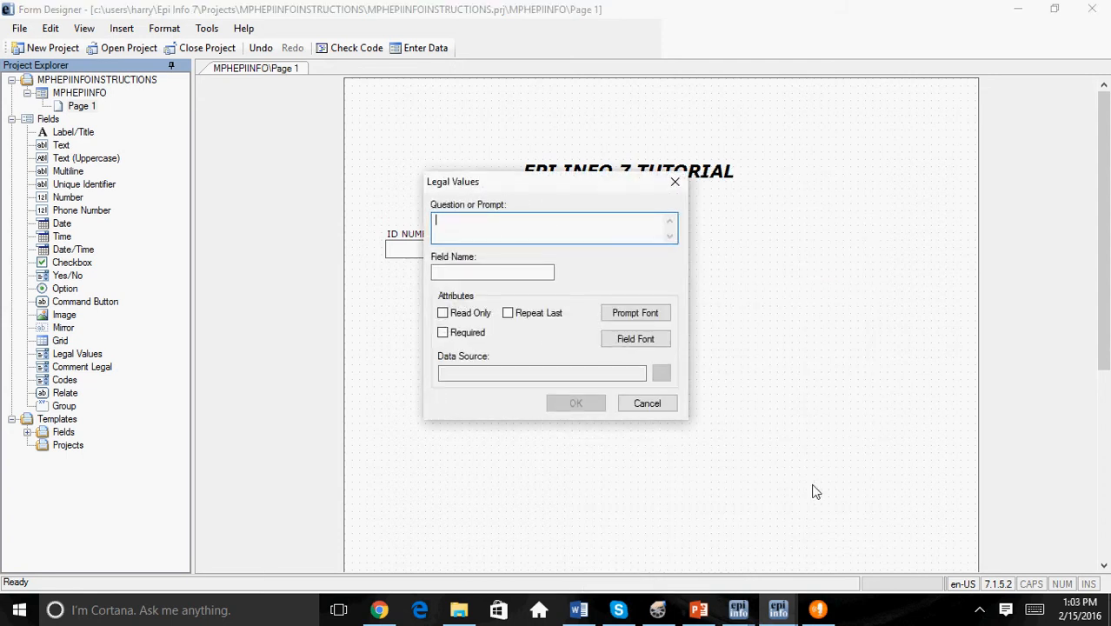
pyautogui.write('GENDER:')
pyautogui.click(444, 334)
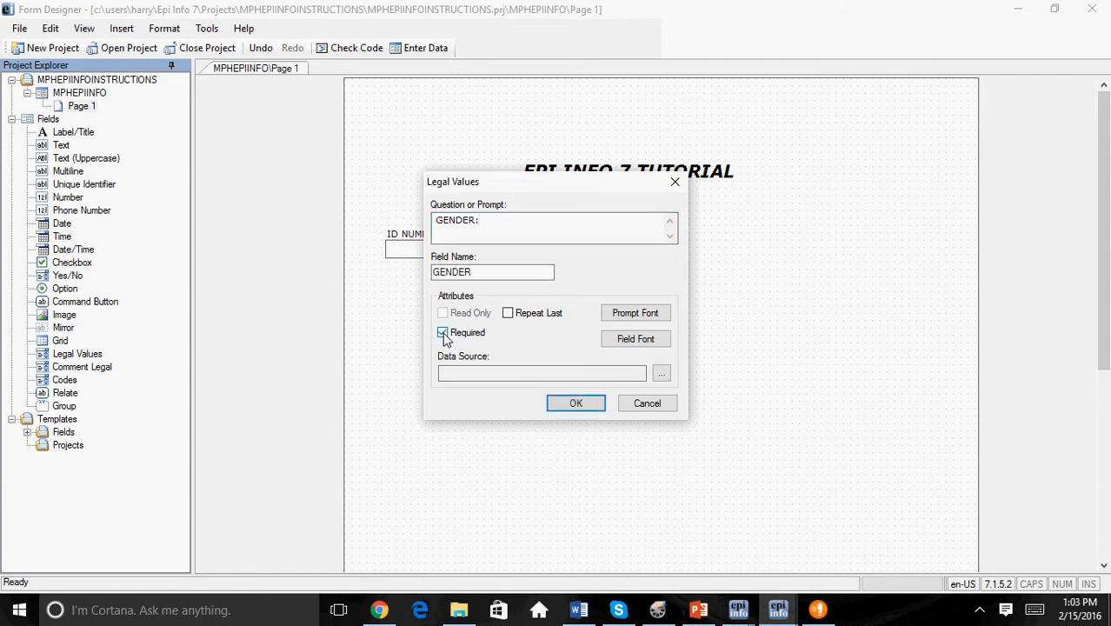
# Step: Create a new value list with Male and Female for the gender field, add the field to the form, and check its choices
pyautogui.click(663, 374)
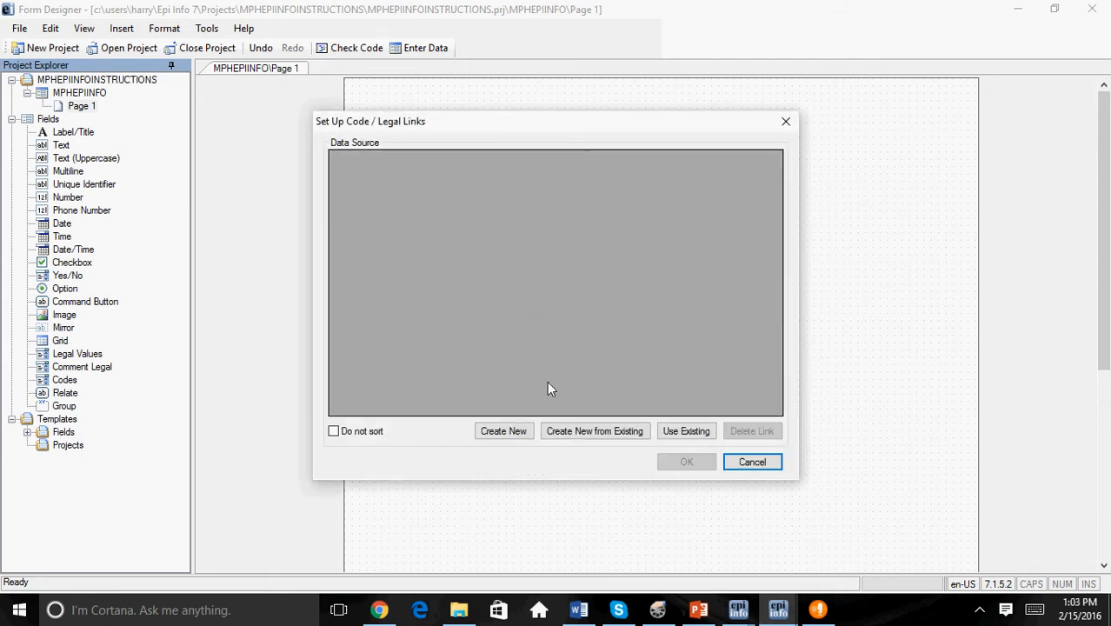
pyautogui.click(517, 432)
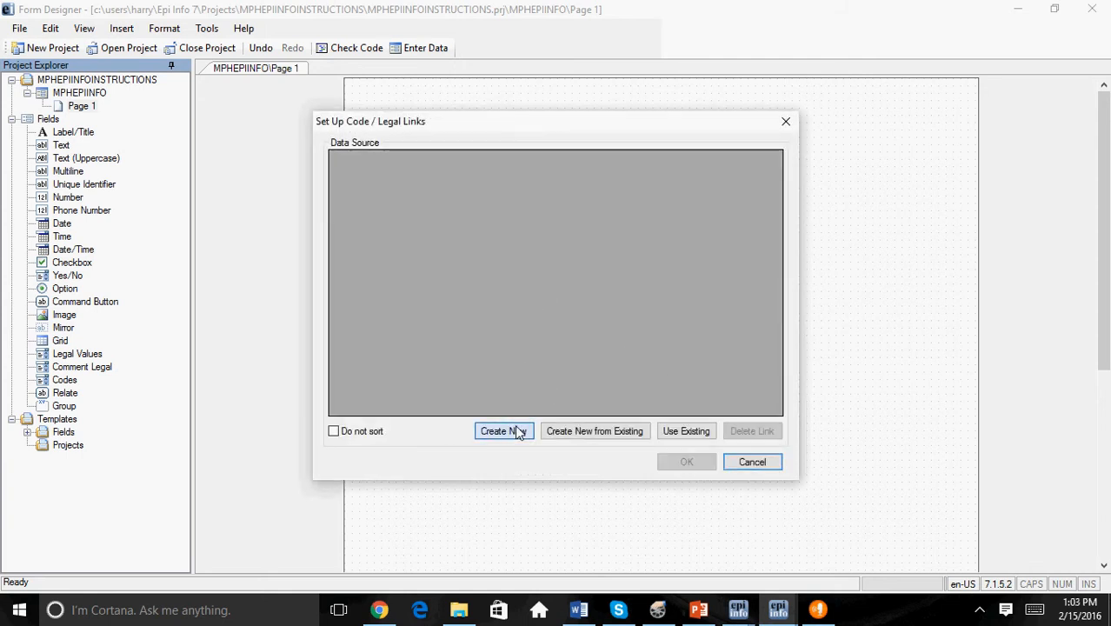
pyautogui.click(370, 179)
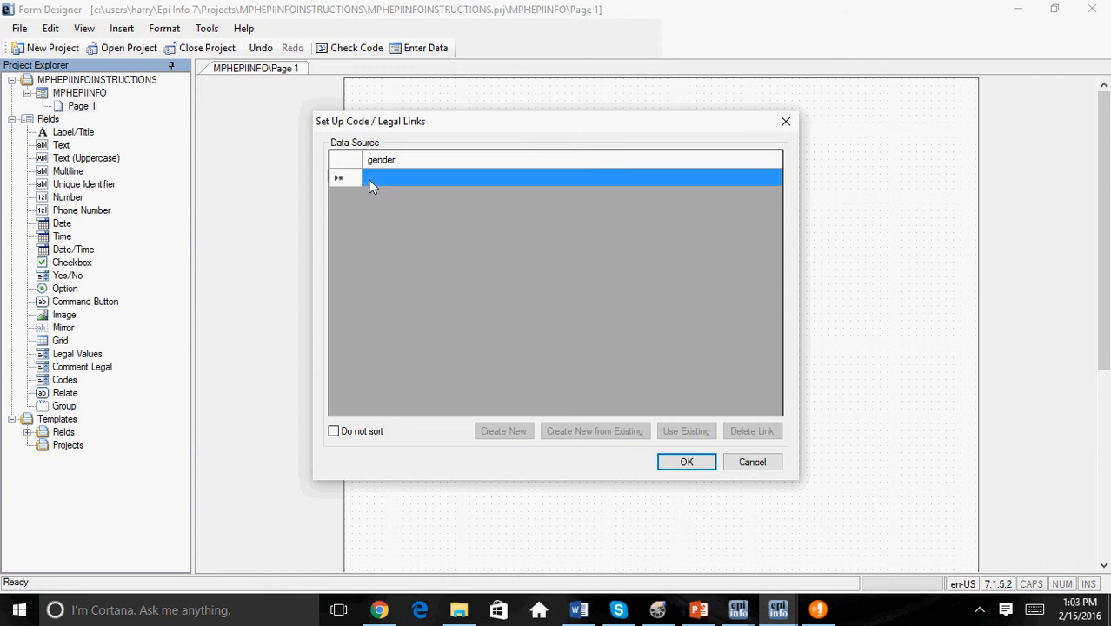
pyautogui.click(369, 179)
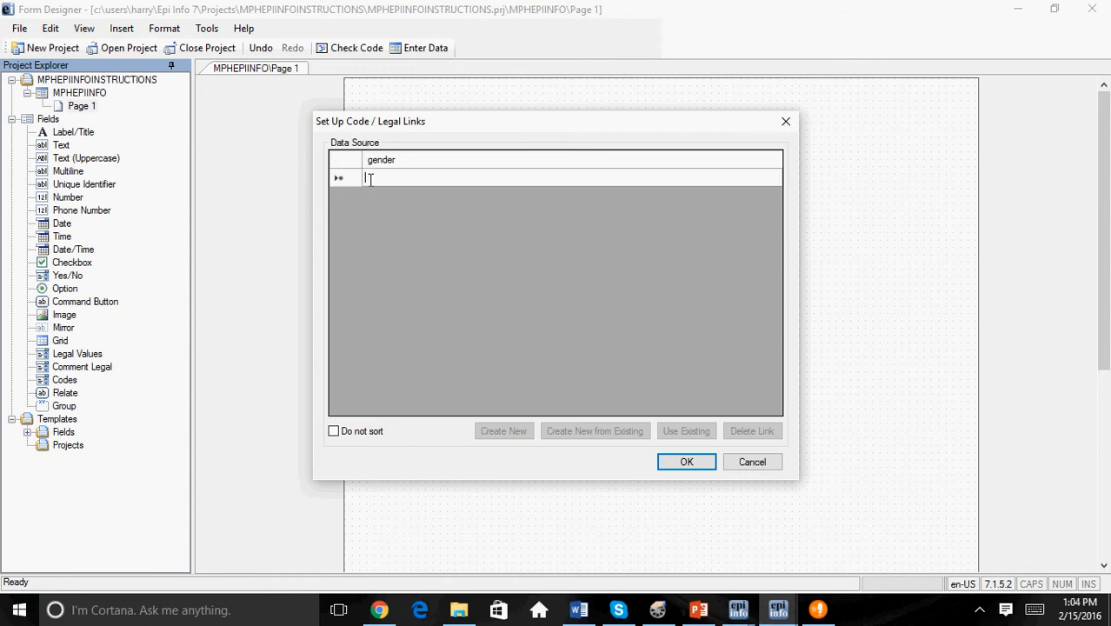
pyautogui.write('Male')
pyautogui.press('Return')
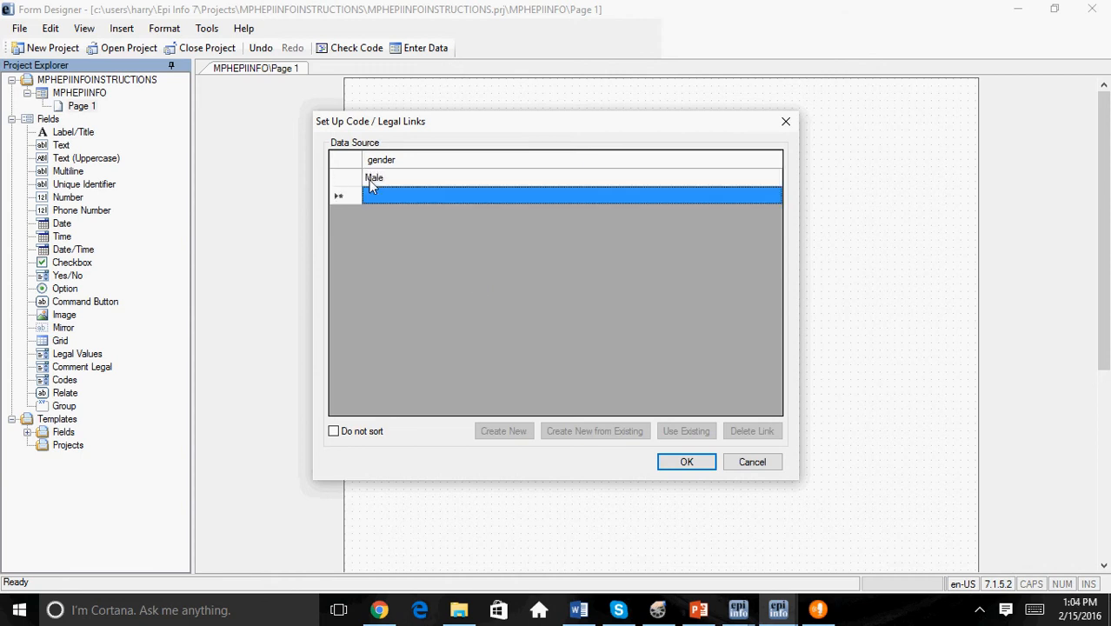
pyautogui.write('Female')
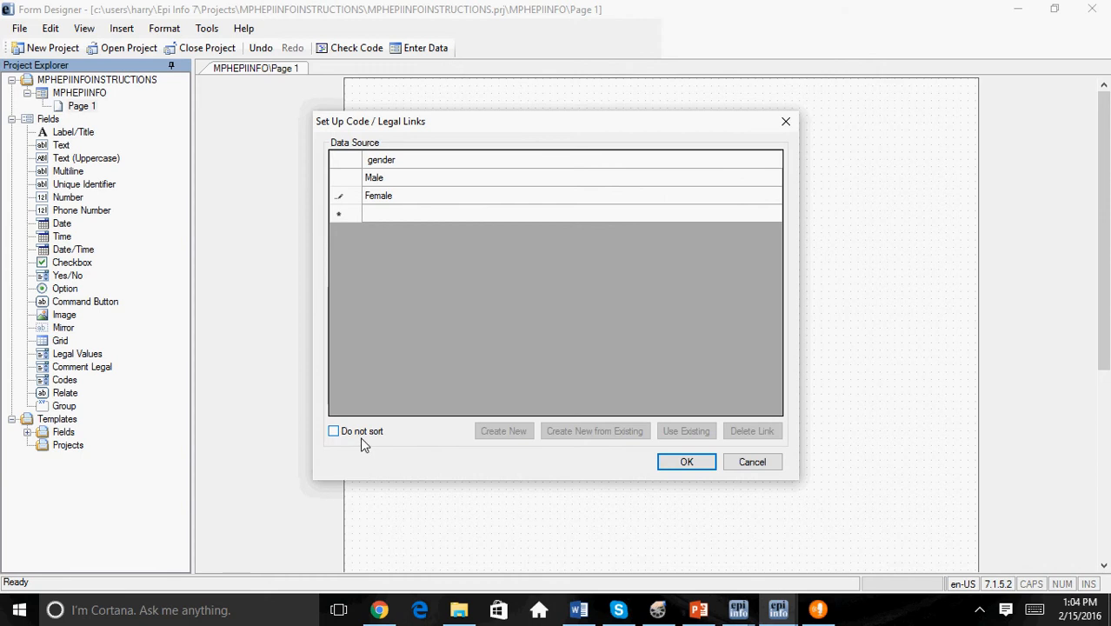
pyautogui.click(675, 465)
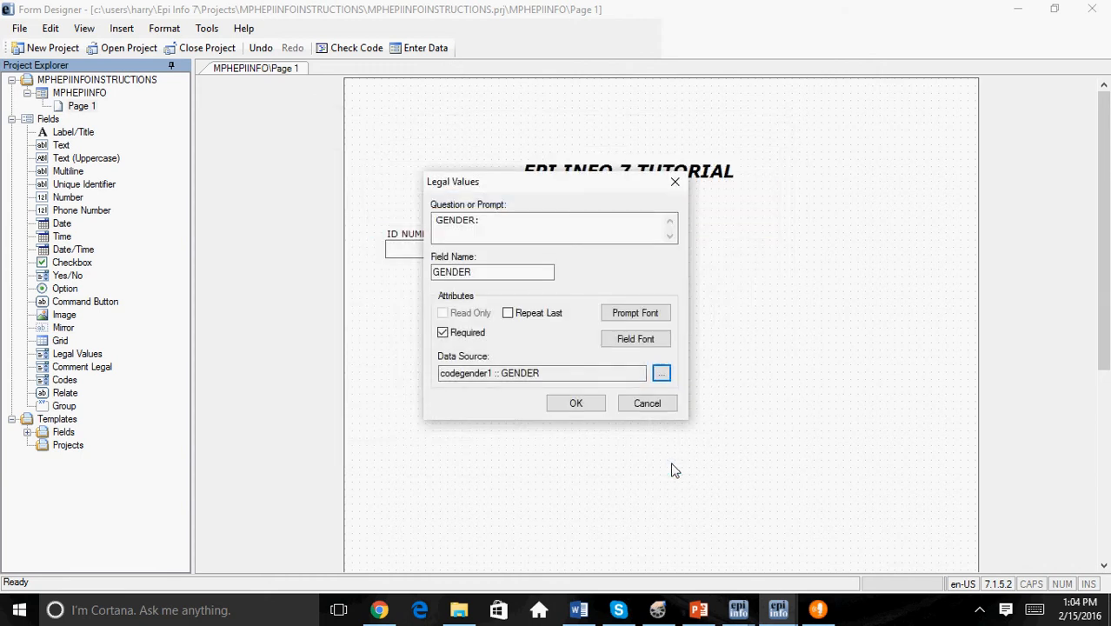
pyautogui.click(571, 403)
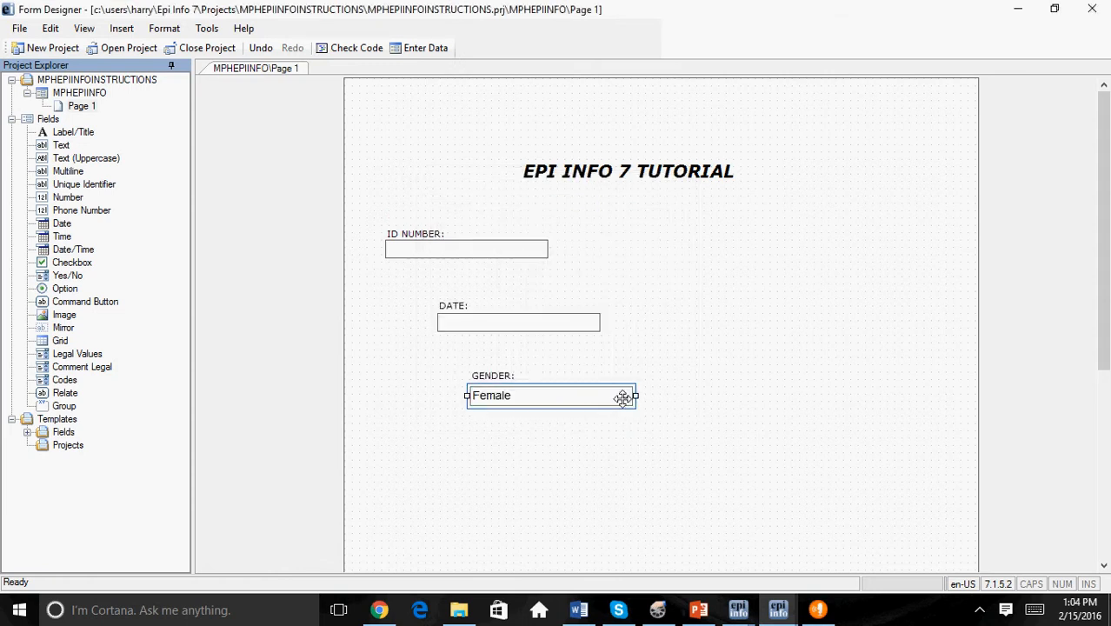
pyautogui.click(626, 396)
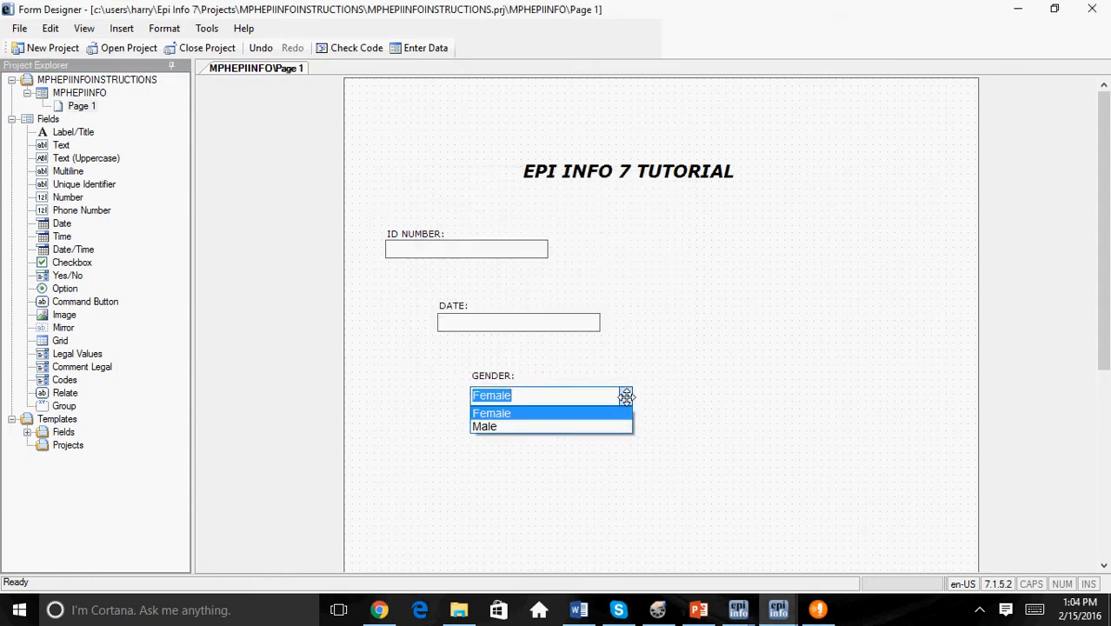
pyautogui.click(663, 376)
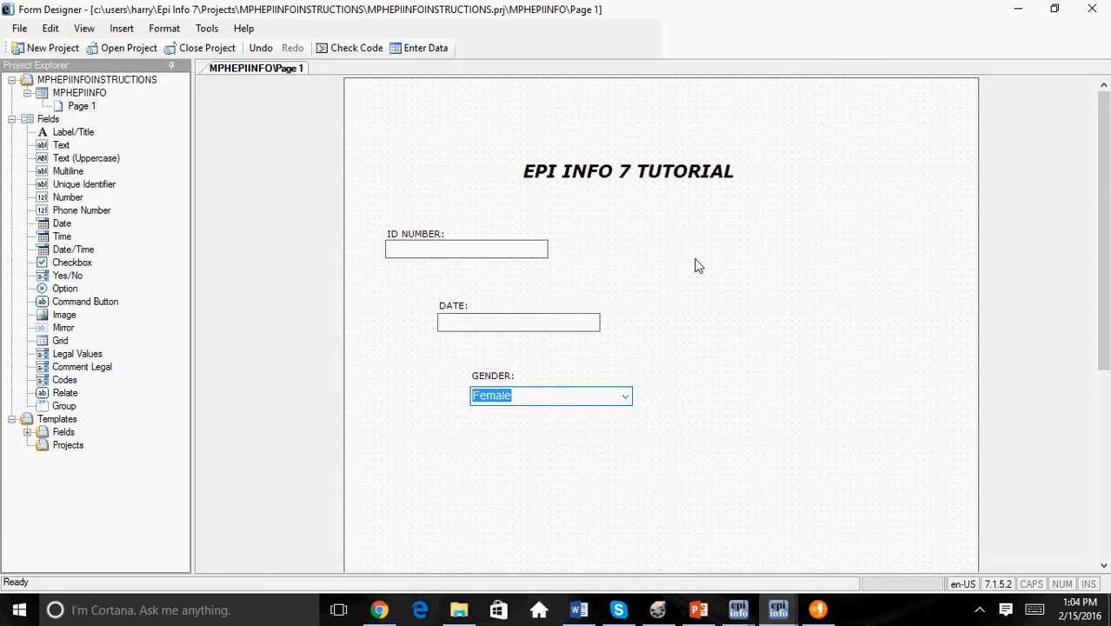
# Step: Start a Legal Values field to the right of the date field with the prompt "EDUCATION:" and mark it as required
pyautogui.rightClick(722, 325)
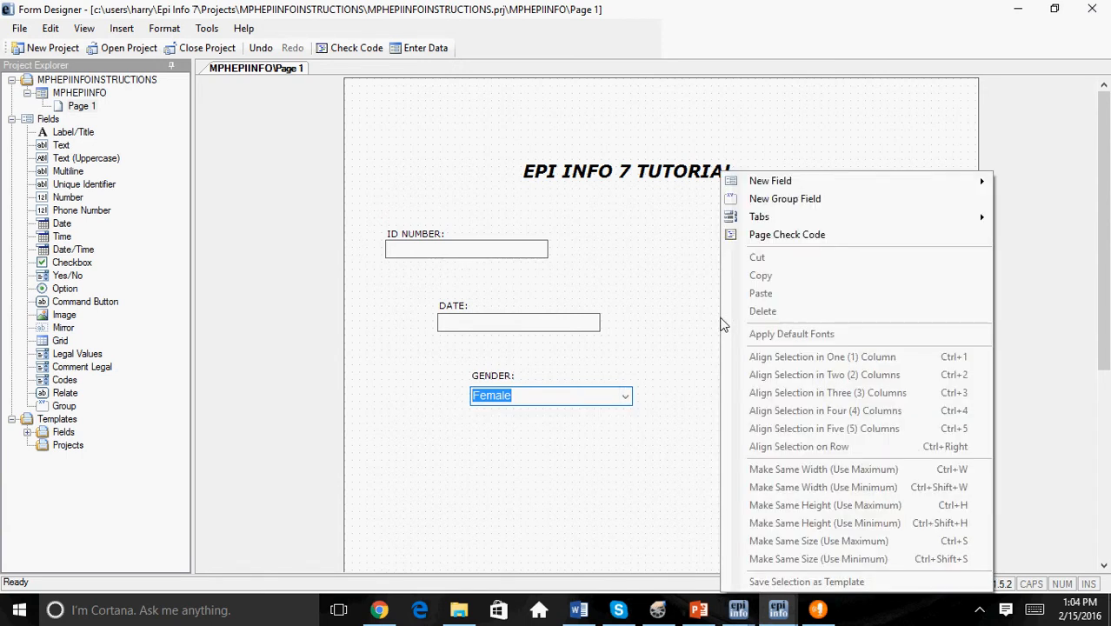
pyautogui.moveTo(785, 189)
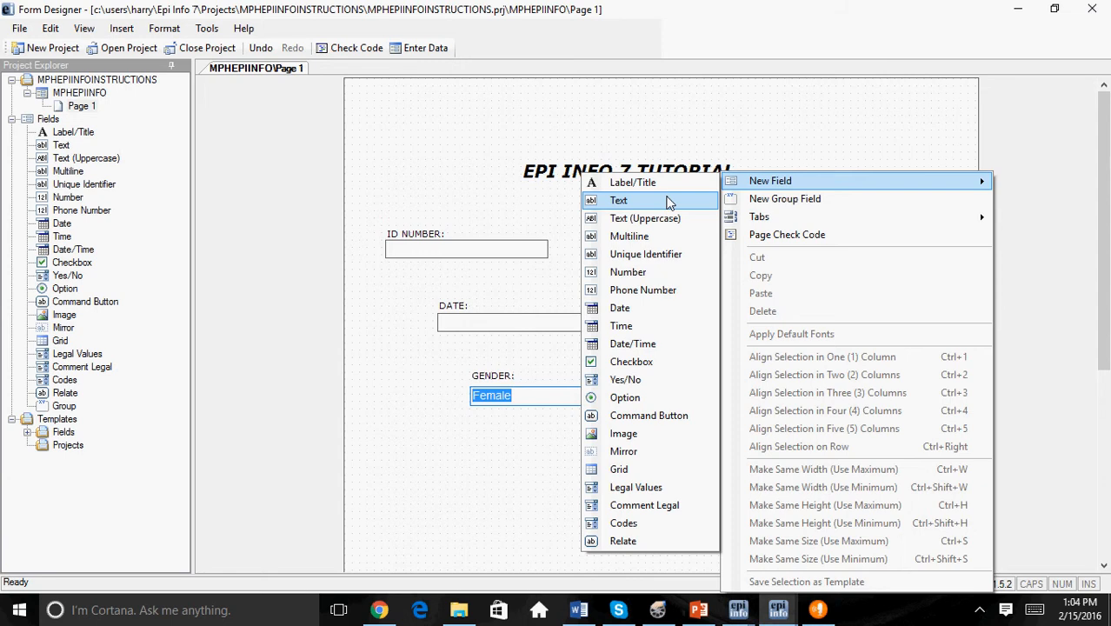
pyautogui.click(648, 492)
pyautogui.write('EDUCATU')
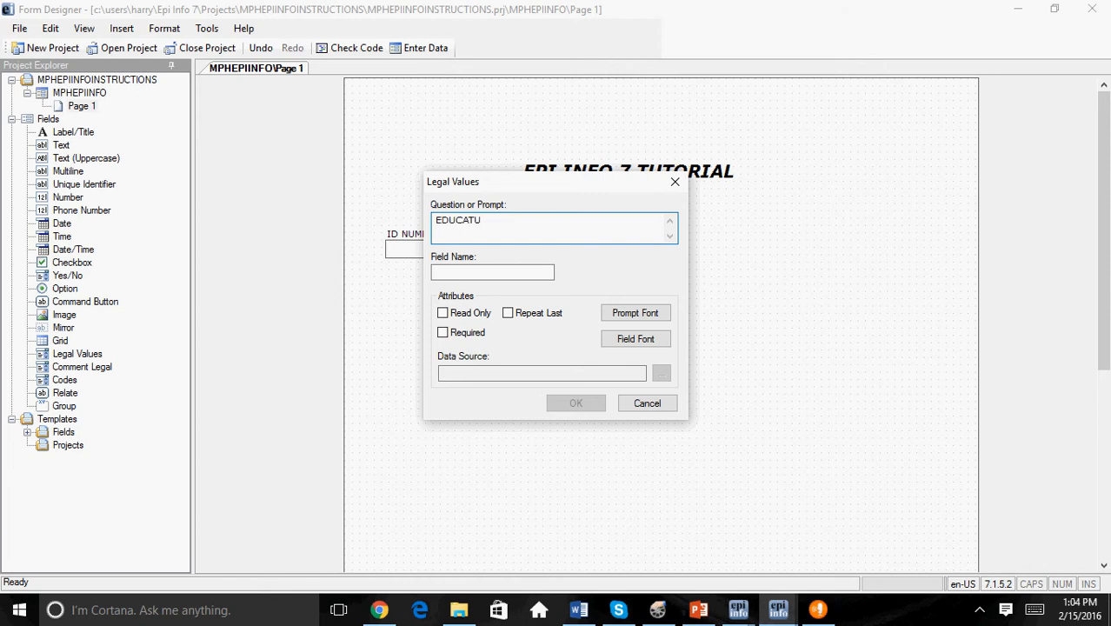
pyautogui.press('BackSpace')
pyautogui.write('ION:')
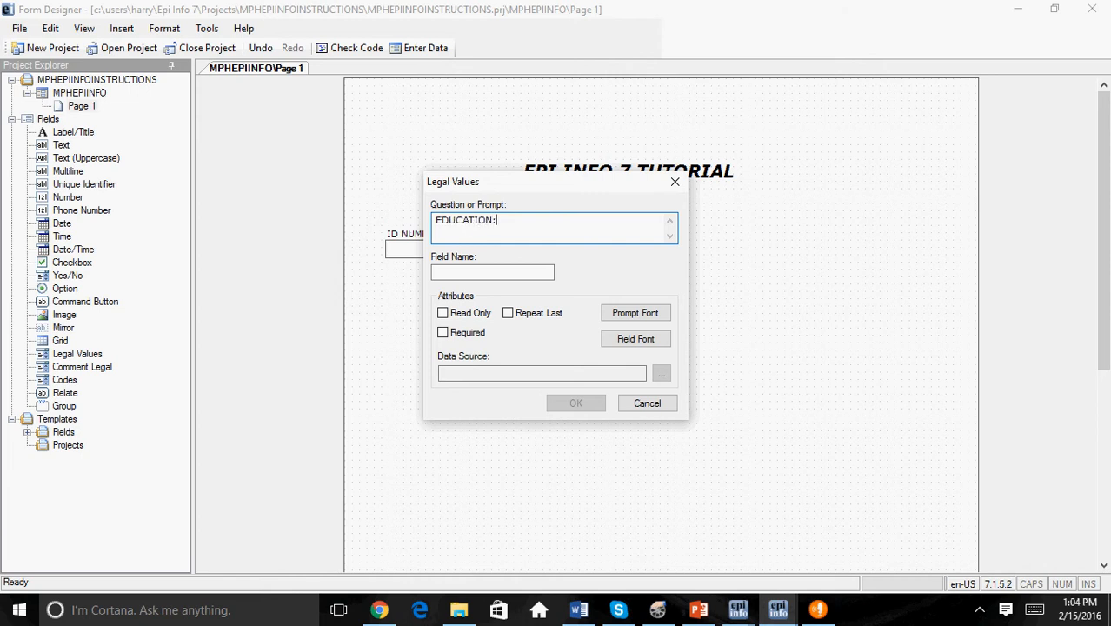
pyautogui.click(509, 271)
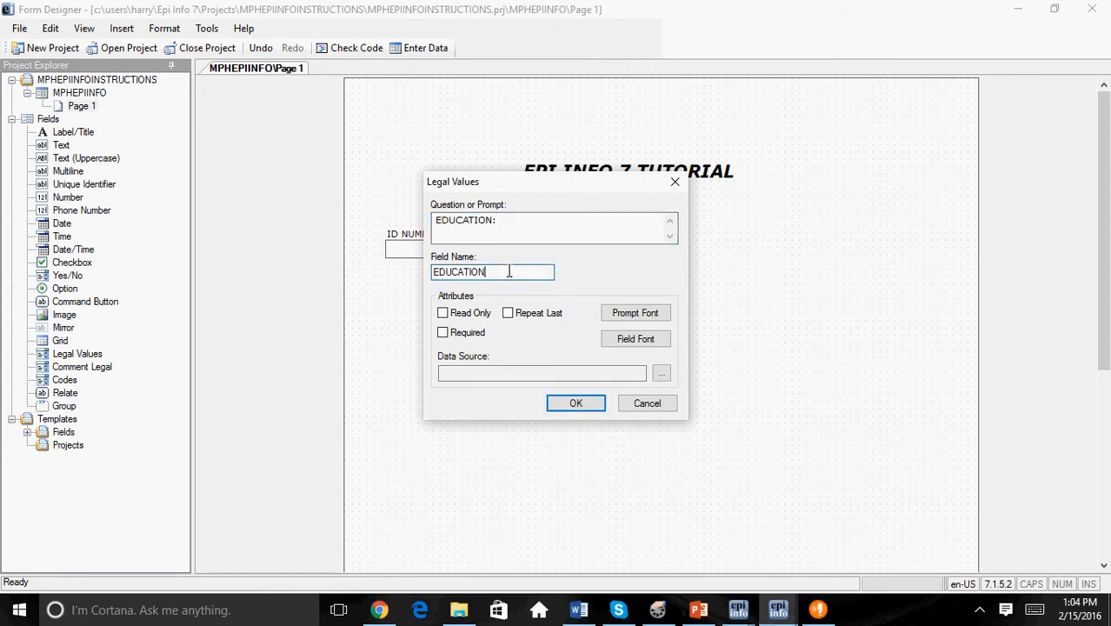
pyautogui.click(443, 333)
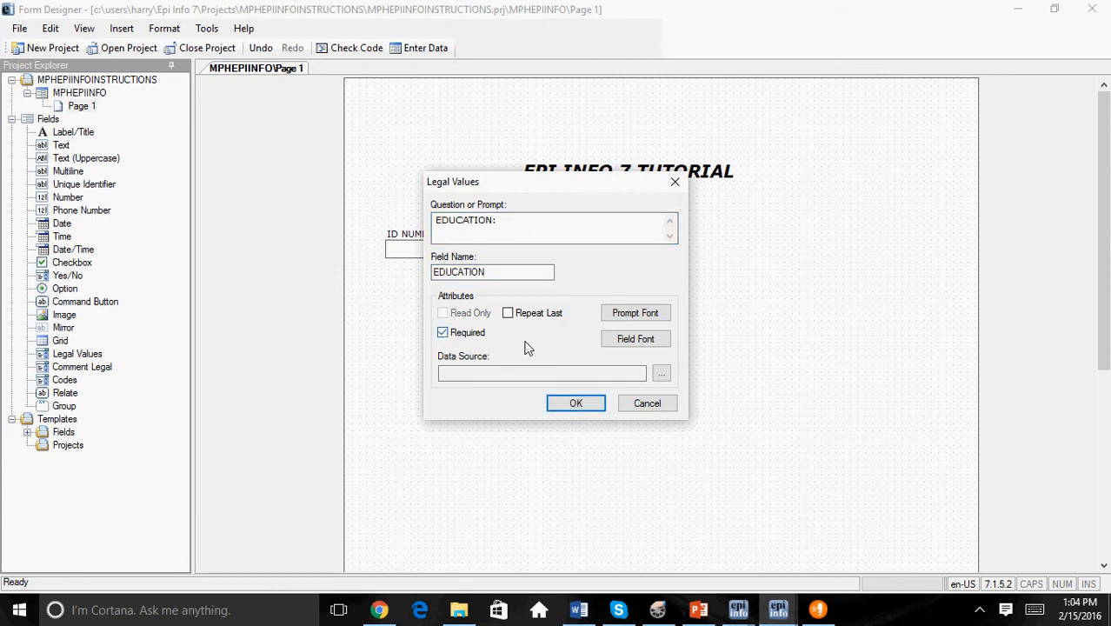
# Step: Create a new value list for the education field and enter High School, Some College and Associate Degree
pyautogui.click(663, 376)
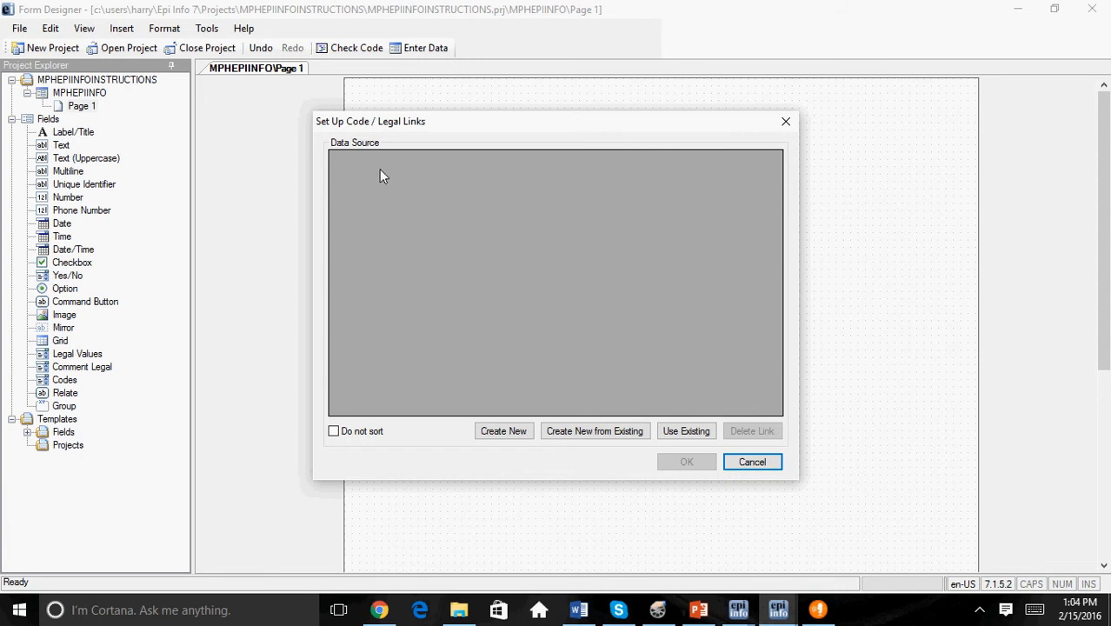
pyautogui.click(509, 430)
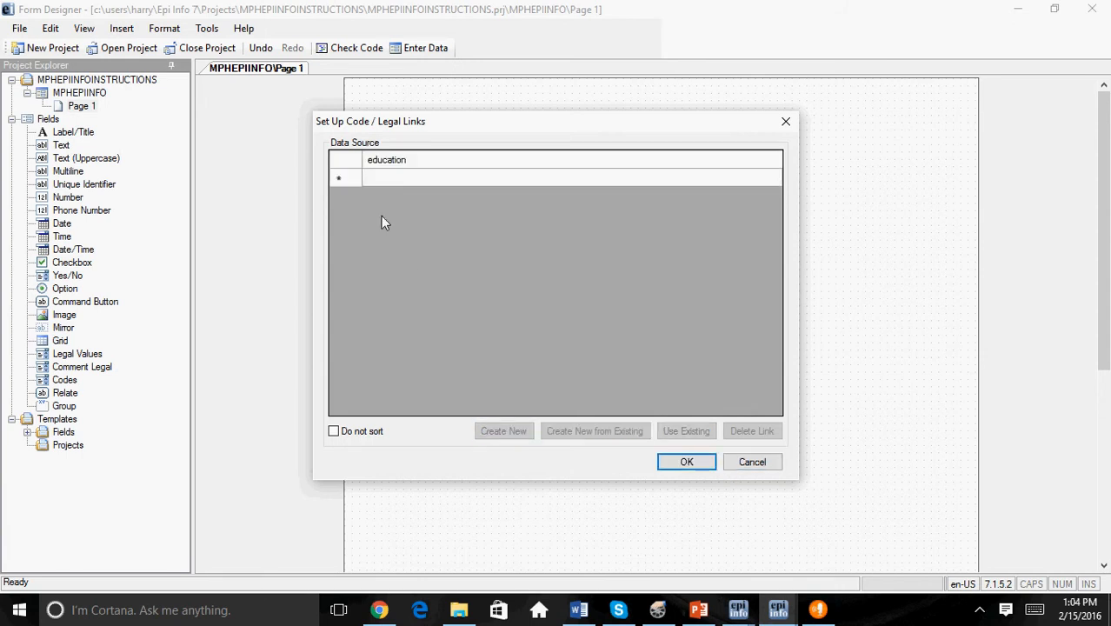
pyautogui.click(374, 179)
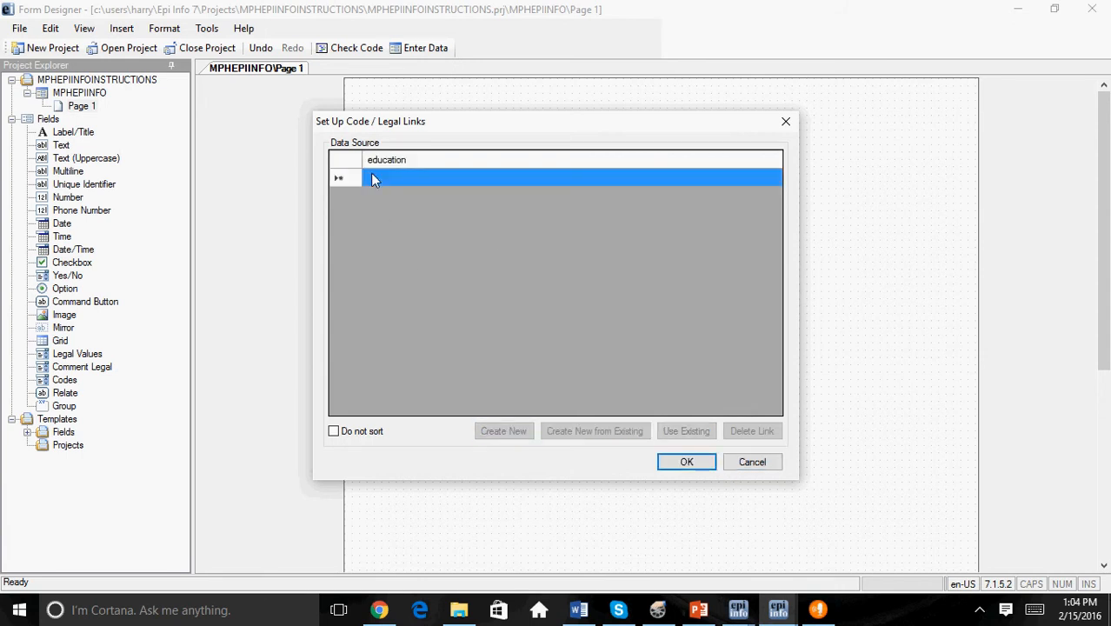
pyautogui.write('High ')
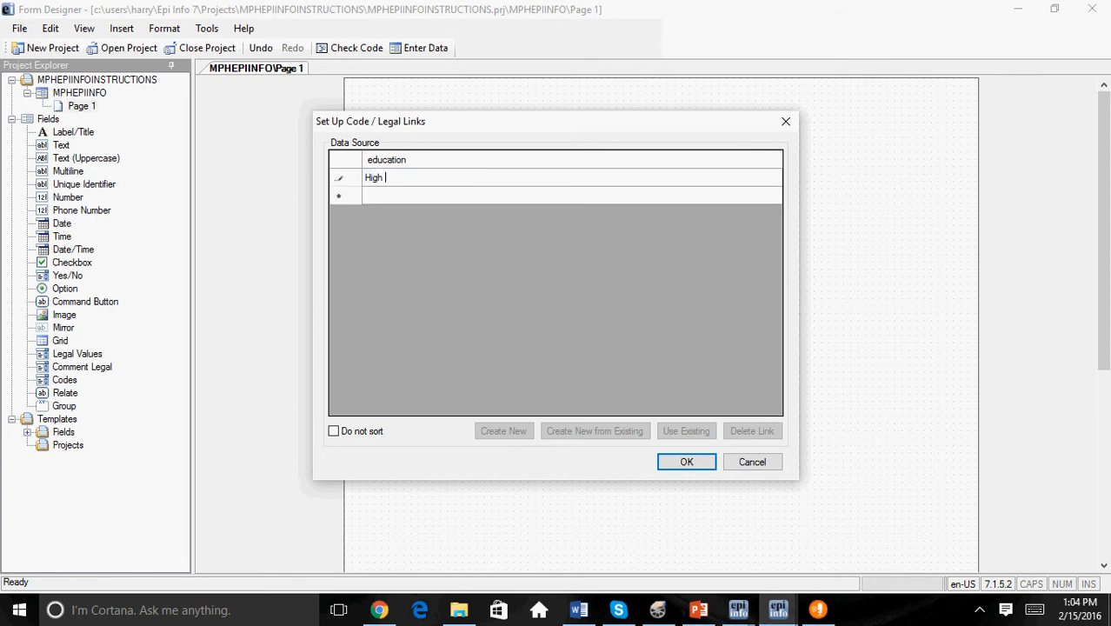
pyautogui.write('School')
pyautogui.press('Return')
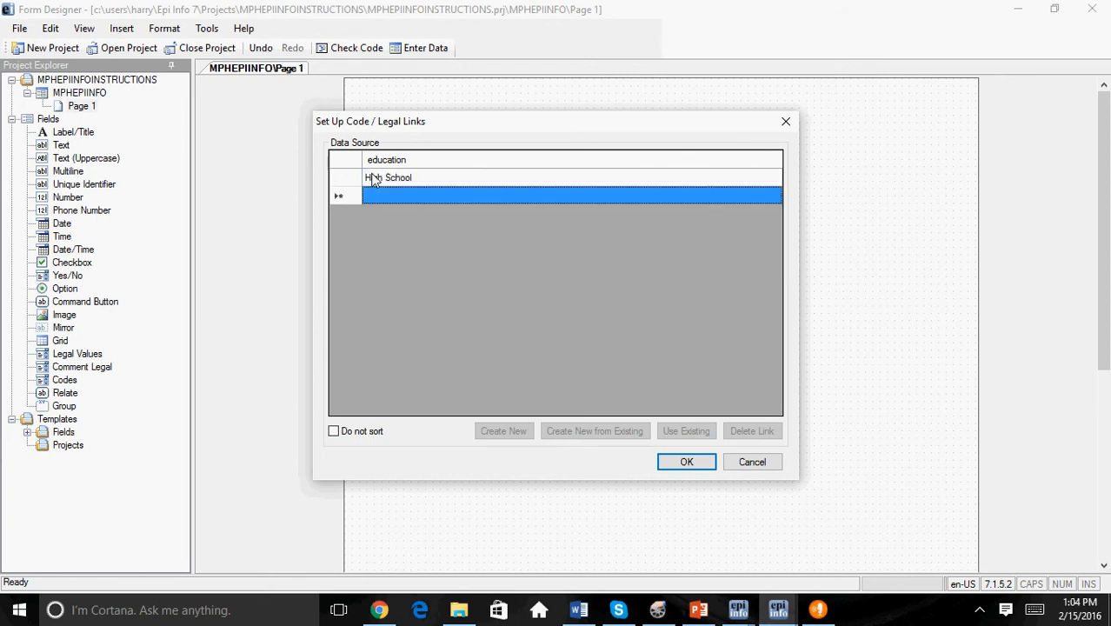
pyautogui.write('Some')
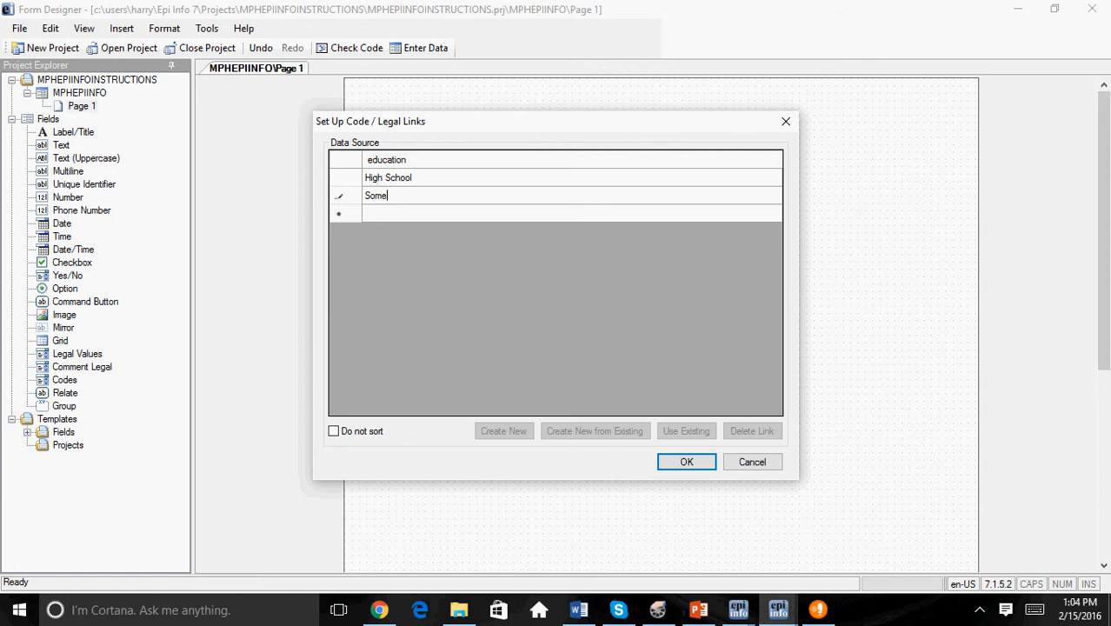
pyautogui.write(' College')
pyautogui.press('Return')
pyautogui.write('A')
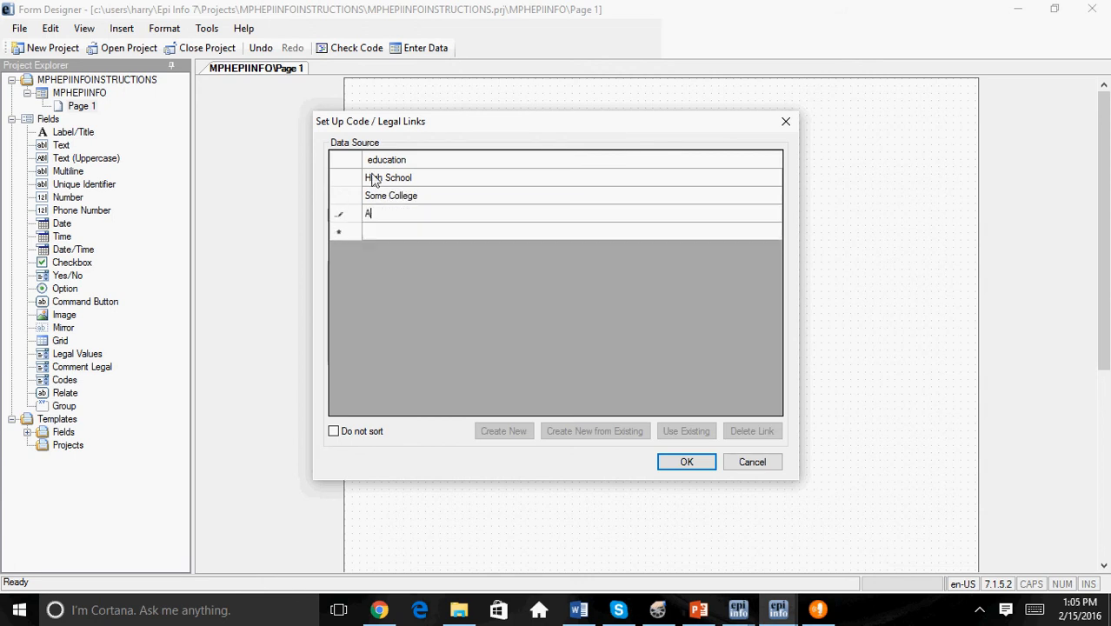
pyautogui.write('ssociate Degree')
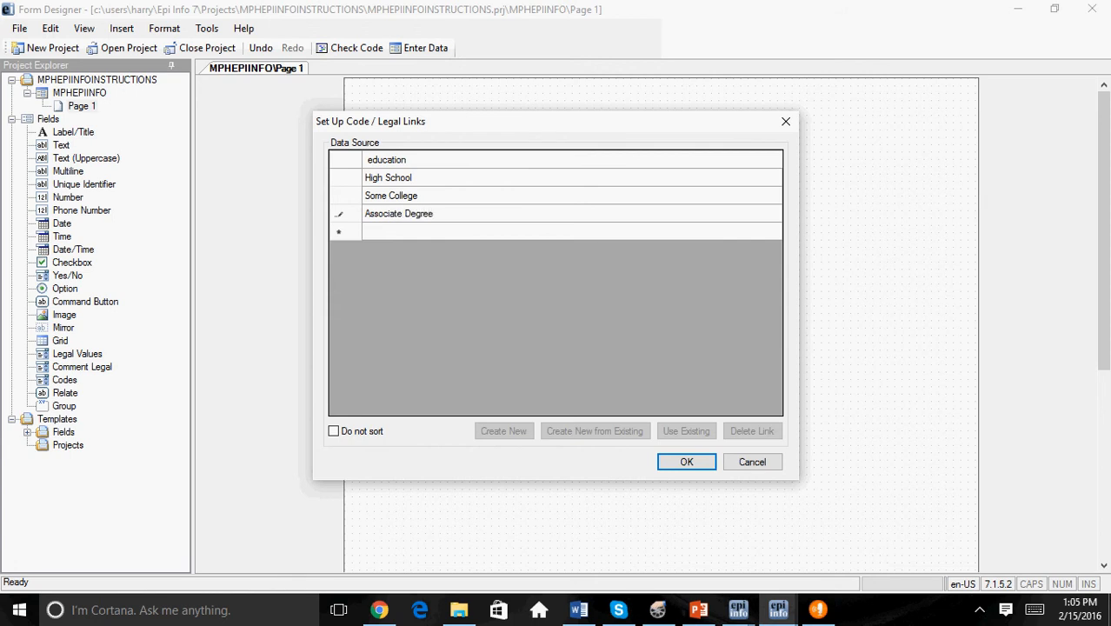
pyautogui.press('Return')
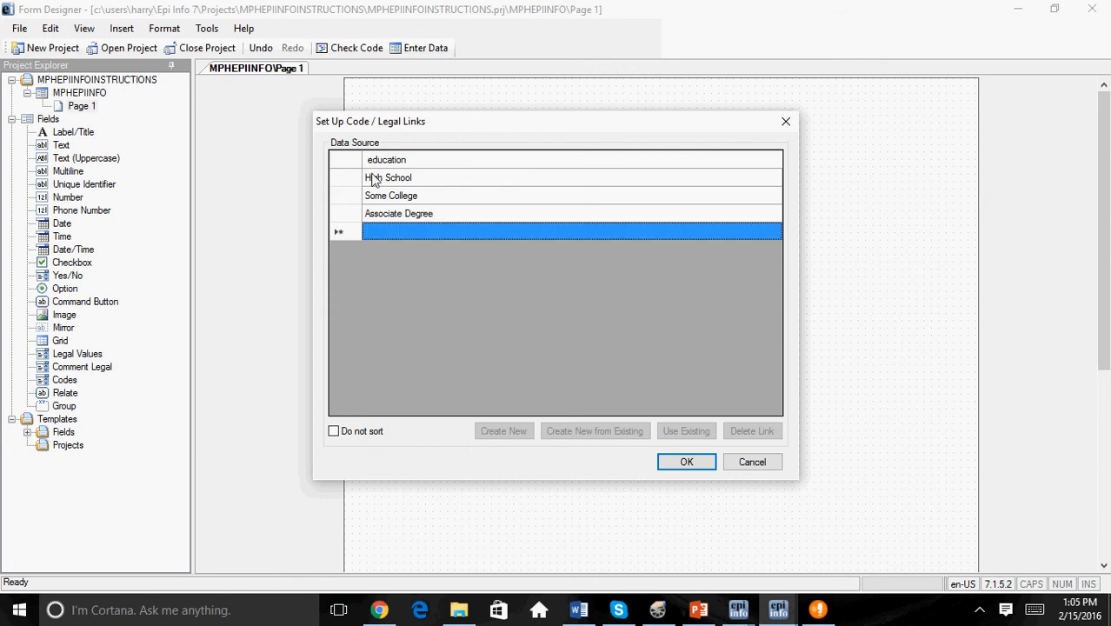
# Step: Extend the education value list with Bachelor Degree, Master Degree, Doctorate and Other
pyautogui.write('Bachelor')
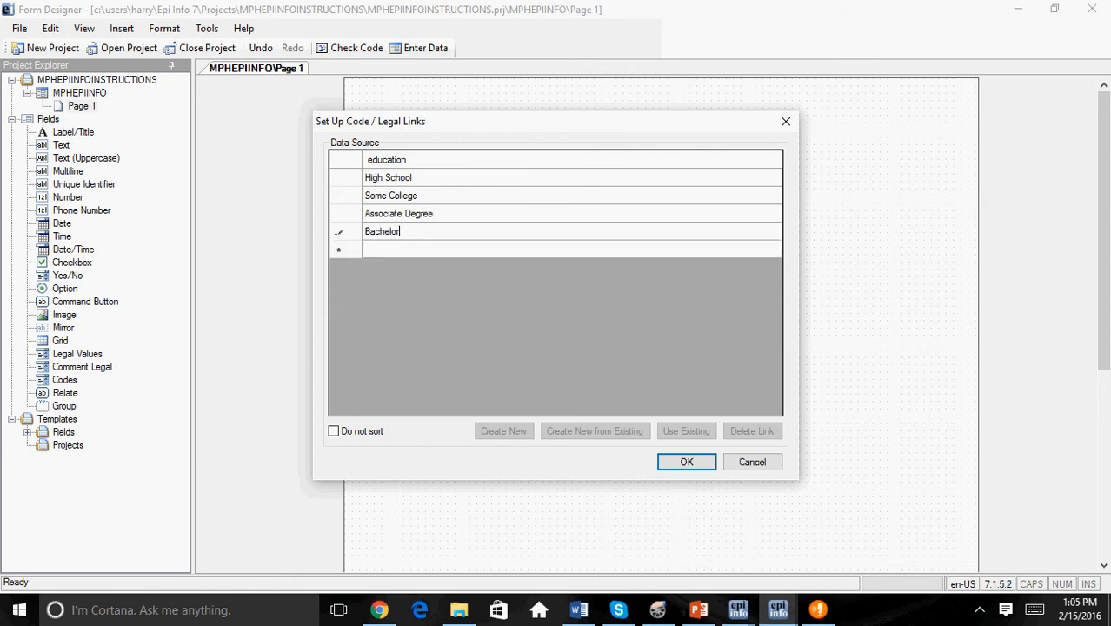
pyautogui.write(' Degree')
pyautogui.press('Return')
pyautogui.write('M')
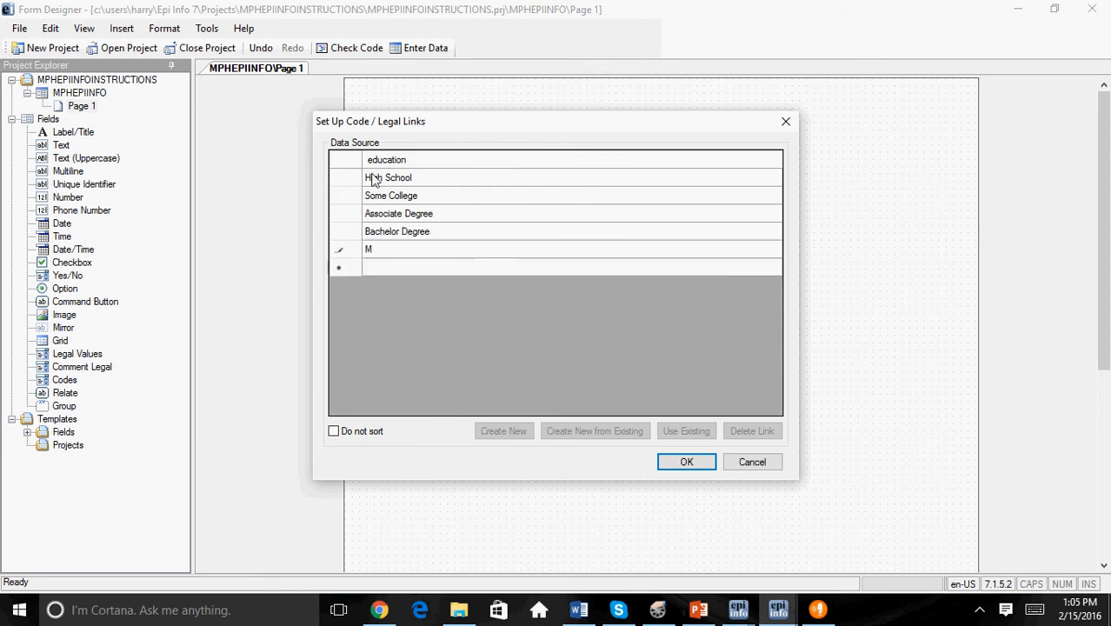
pyautogui.write('aster Degree')
pyautogui.press('Return')
pyautogui.write('Doctorate')
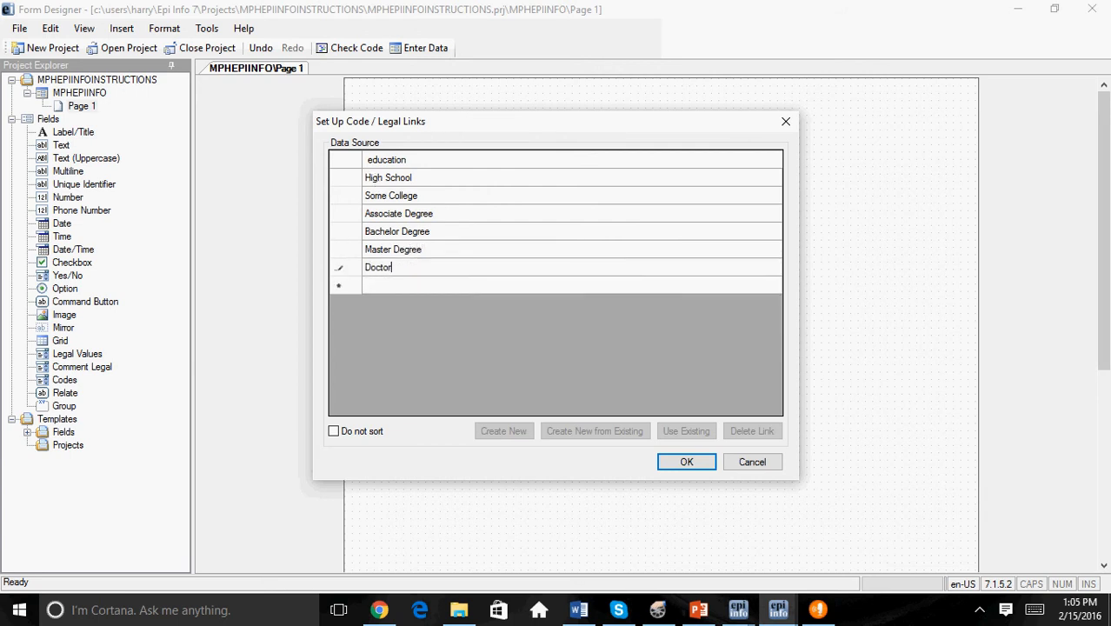
pyautogui.press('BackSpace')
pyautogui.write('e')
pyautogui.press('Return')
pyautogui.write('Other')
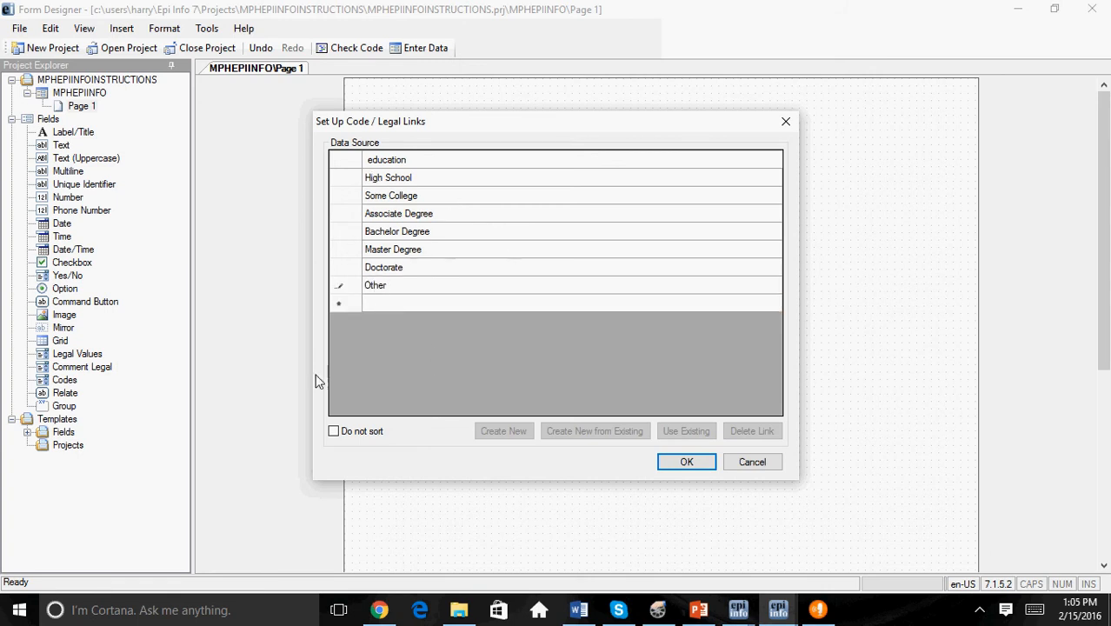
# Step: Set the education value list to not be sorted and add the education field to the form
pyautogui.click(333, 432)
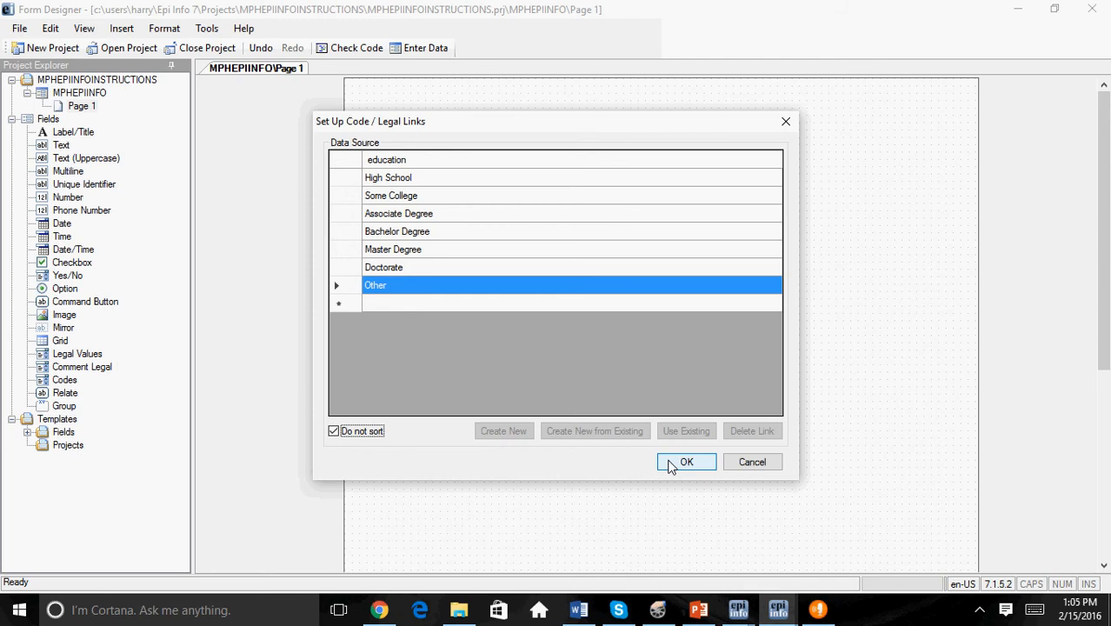
pyautogui.click(671, 465)
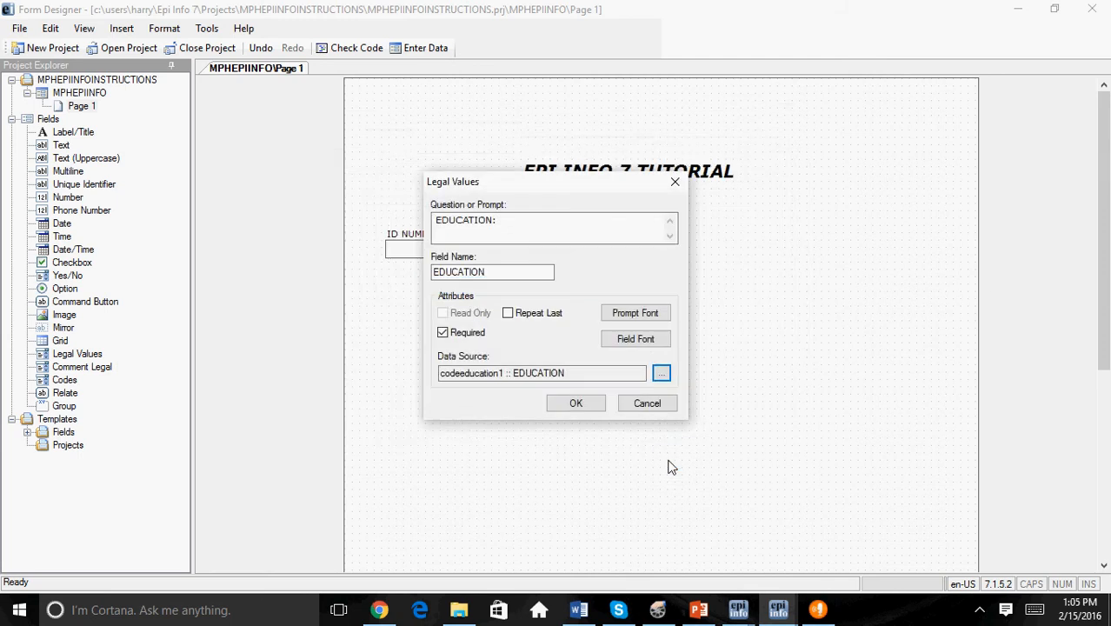
pyautogui.click(575, 403)
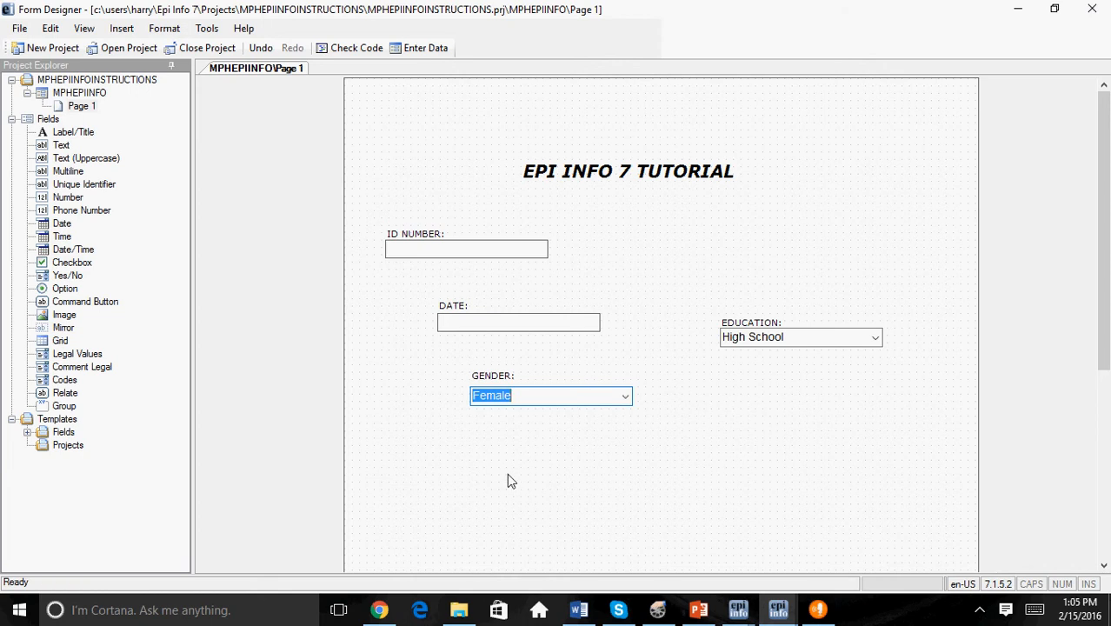
# Step: Add a Text field with the prompt "ADDRESS" below the gender field and mark it as required
pyautogui.rightClick(425, 450)
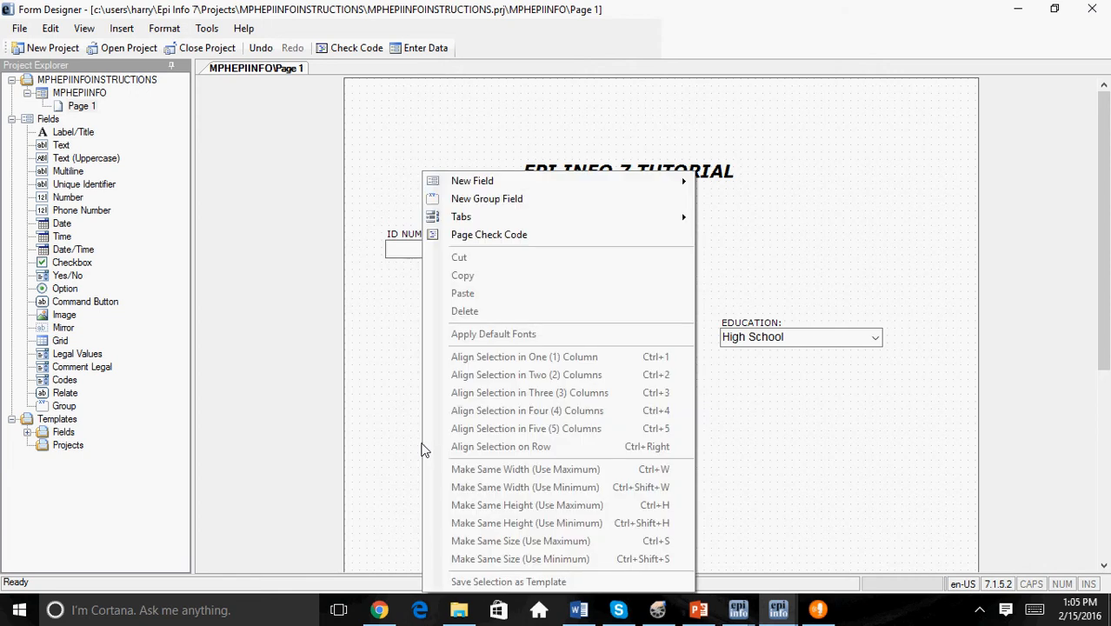
pyautogui.moveTo(509, 191)
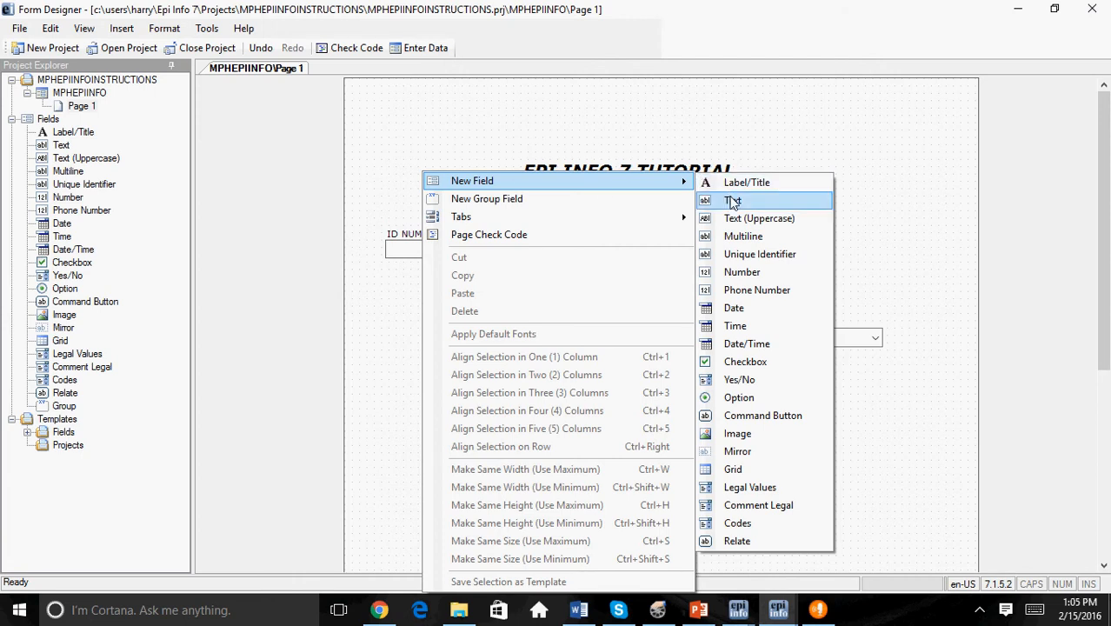
pyautogui.click(733, 201)
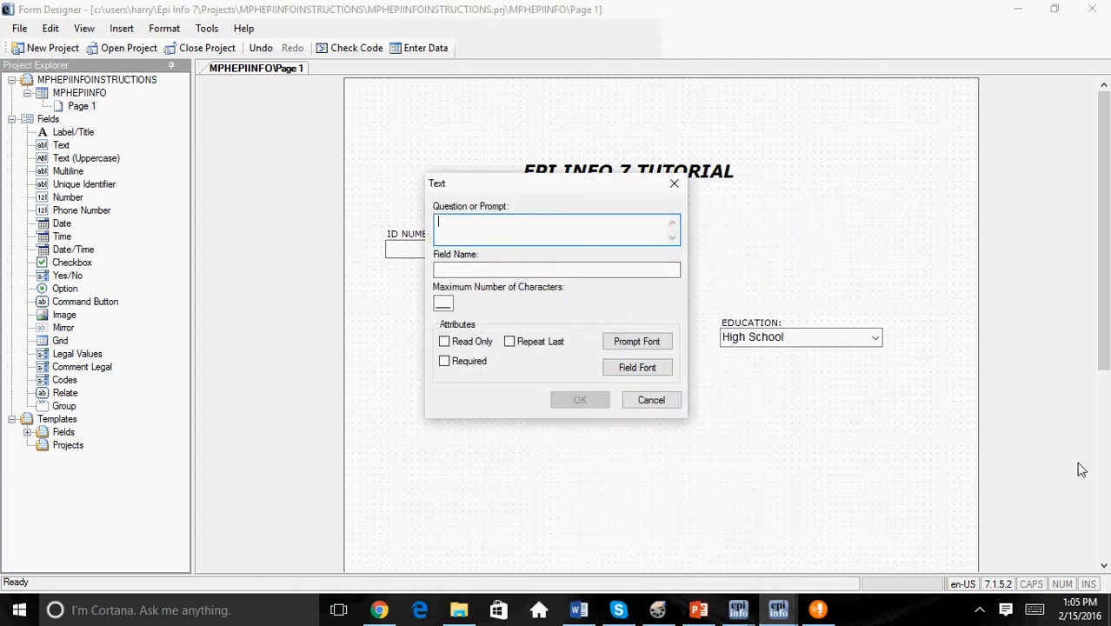
pyautogui.write('ADDRESS')
pyautogui.click(549, 266)
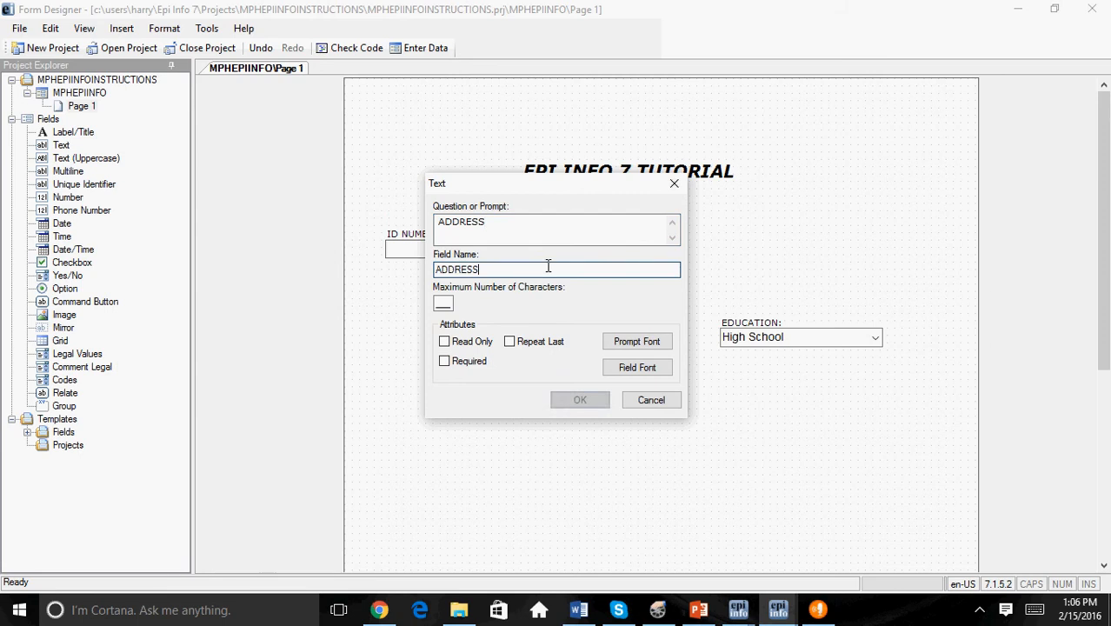
pyautogui.click(444, 362)
pyautogui.click(582, 400)
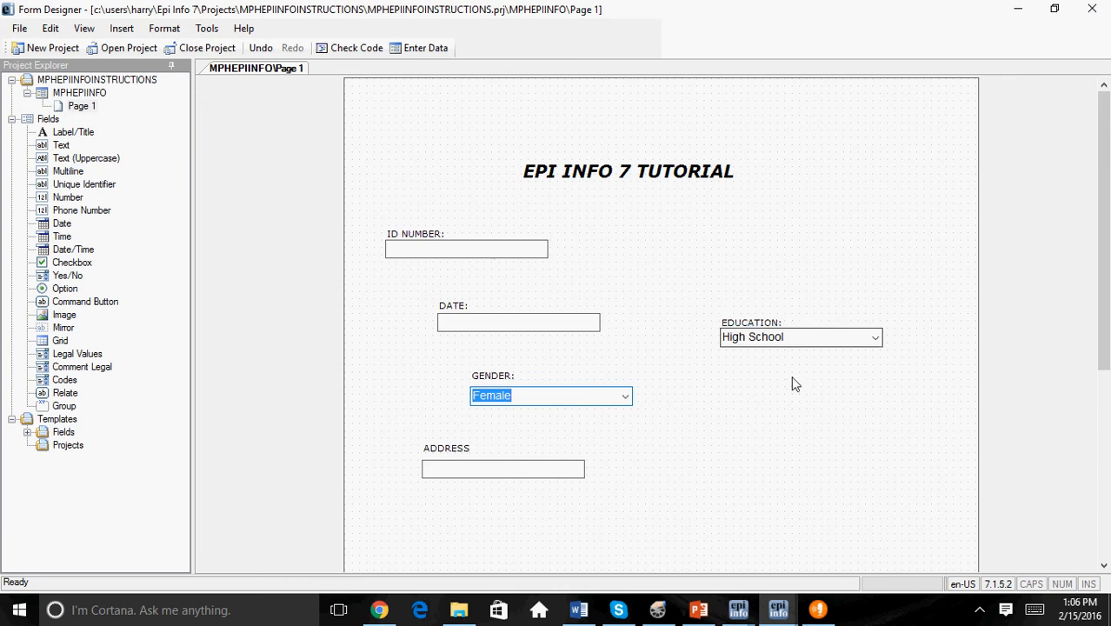
# Step: Align the ID number, date, gender, education and address fields in two columns
pyautogui.click(379, 207)
pyautogui.moveTo(379, 209); pyautogui.dragTo(898, 497)
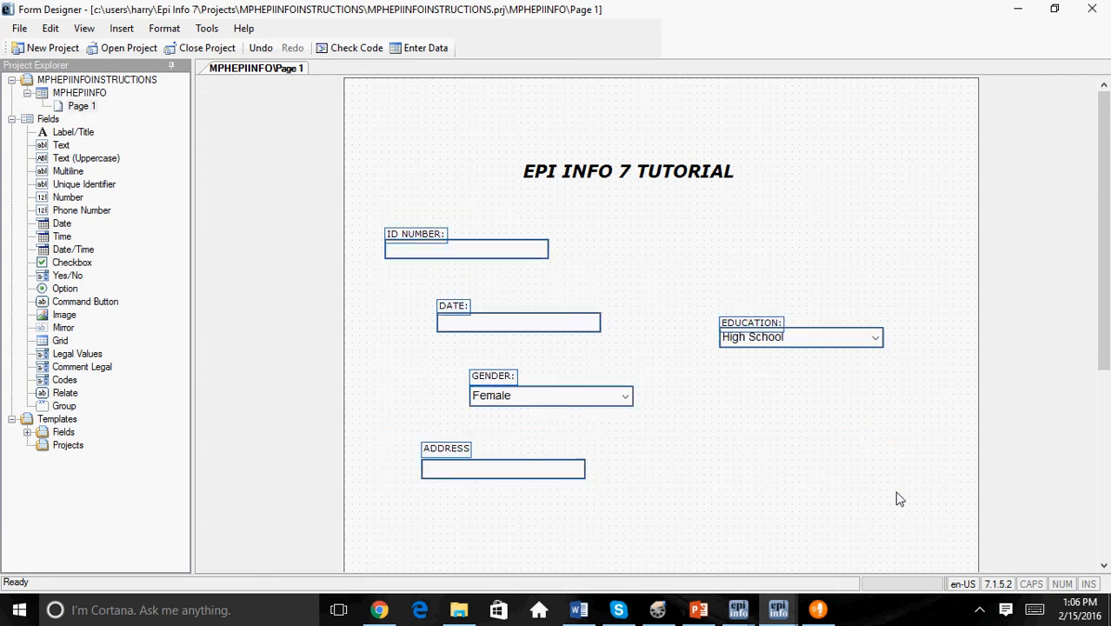
pyautogui.rightClick(607, 263)
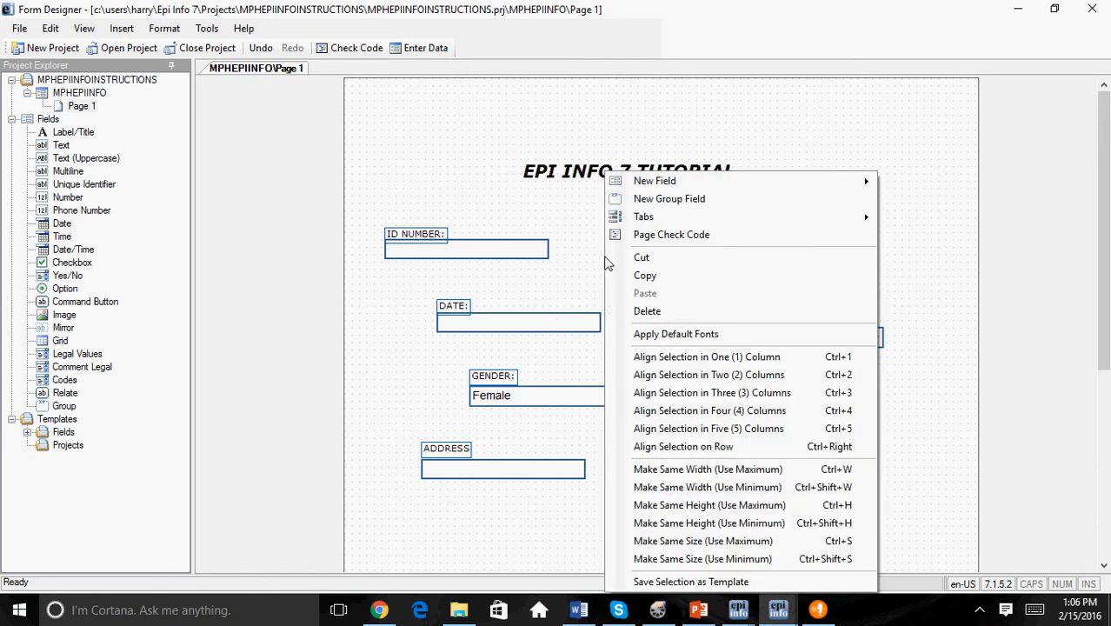
pyautogui.click(749, 385)
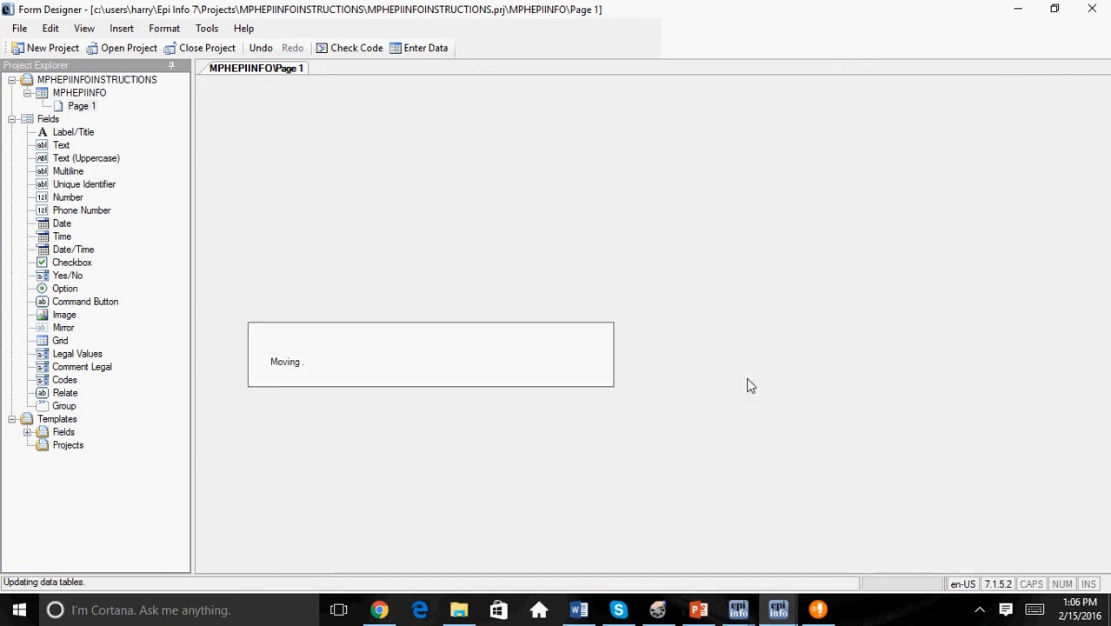
pyautogui.click(740, 447)
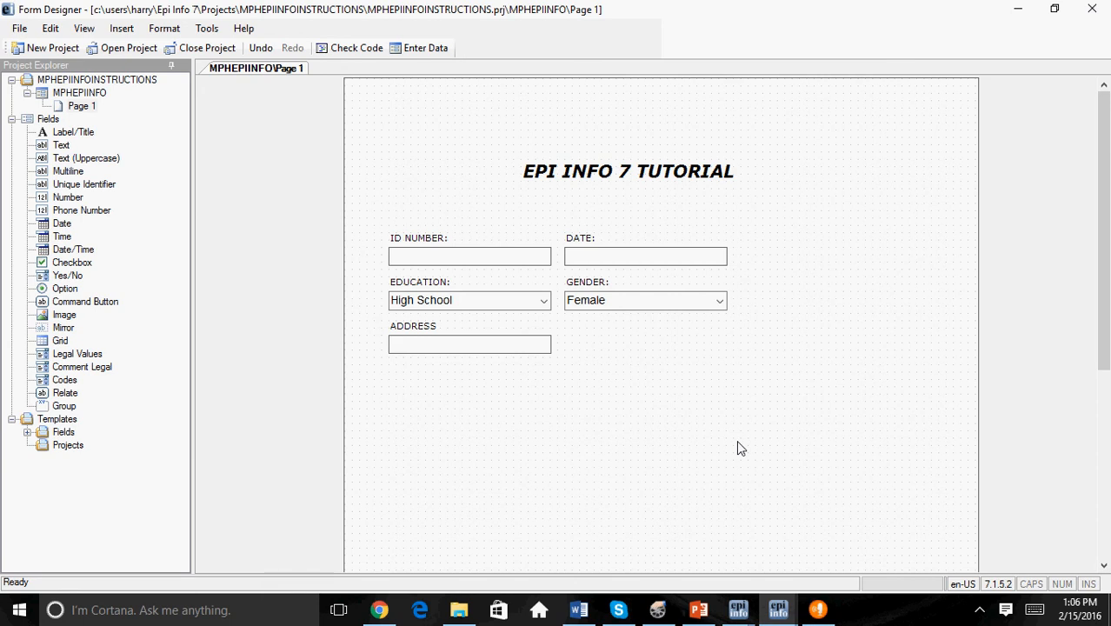
pyautogui.click(661, 612)
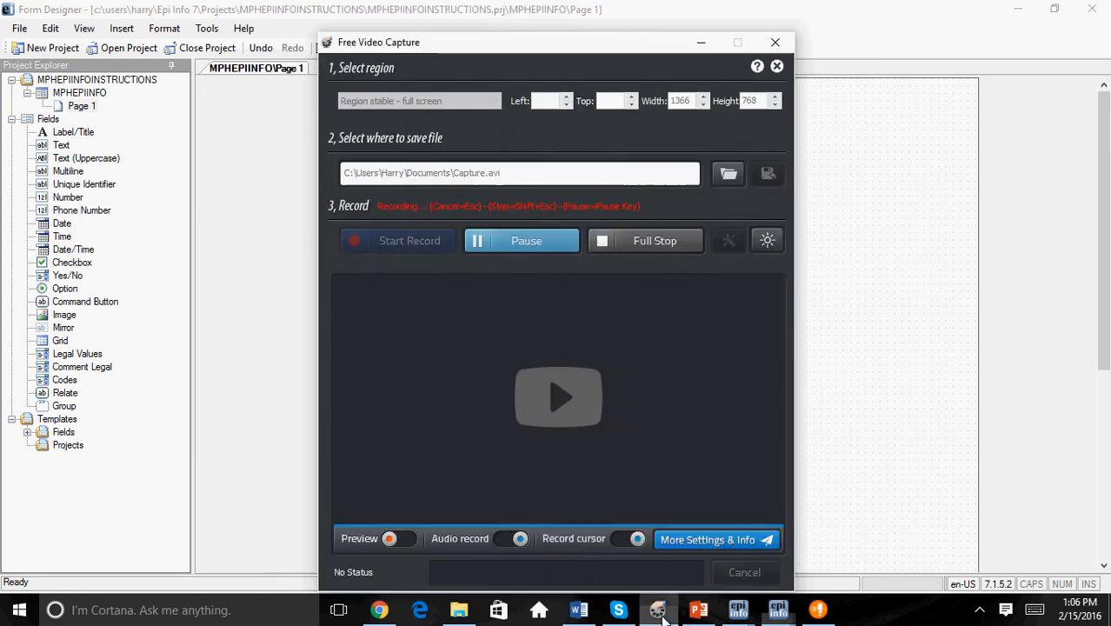